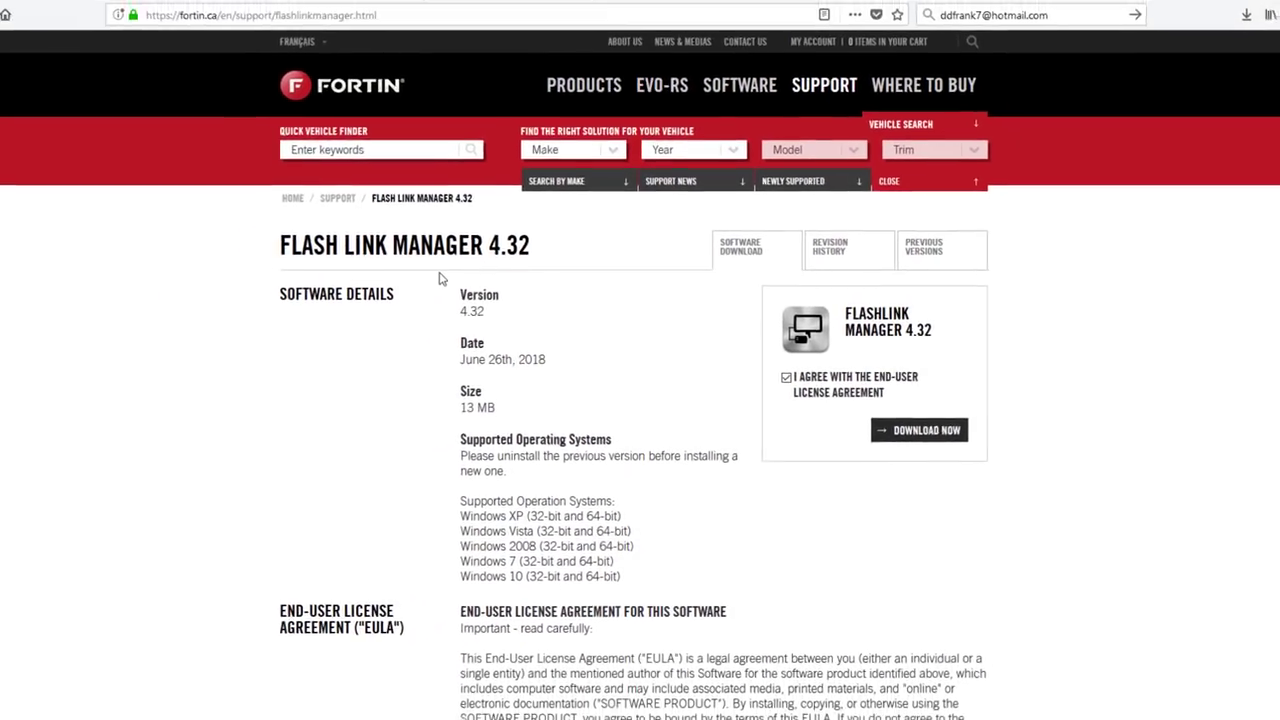
Step: Bring FlashLink Manager to the front and review the Installation Type options
left_click(415, 311)
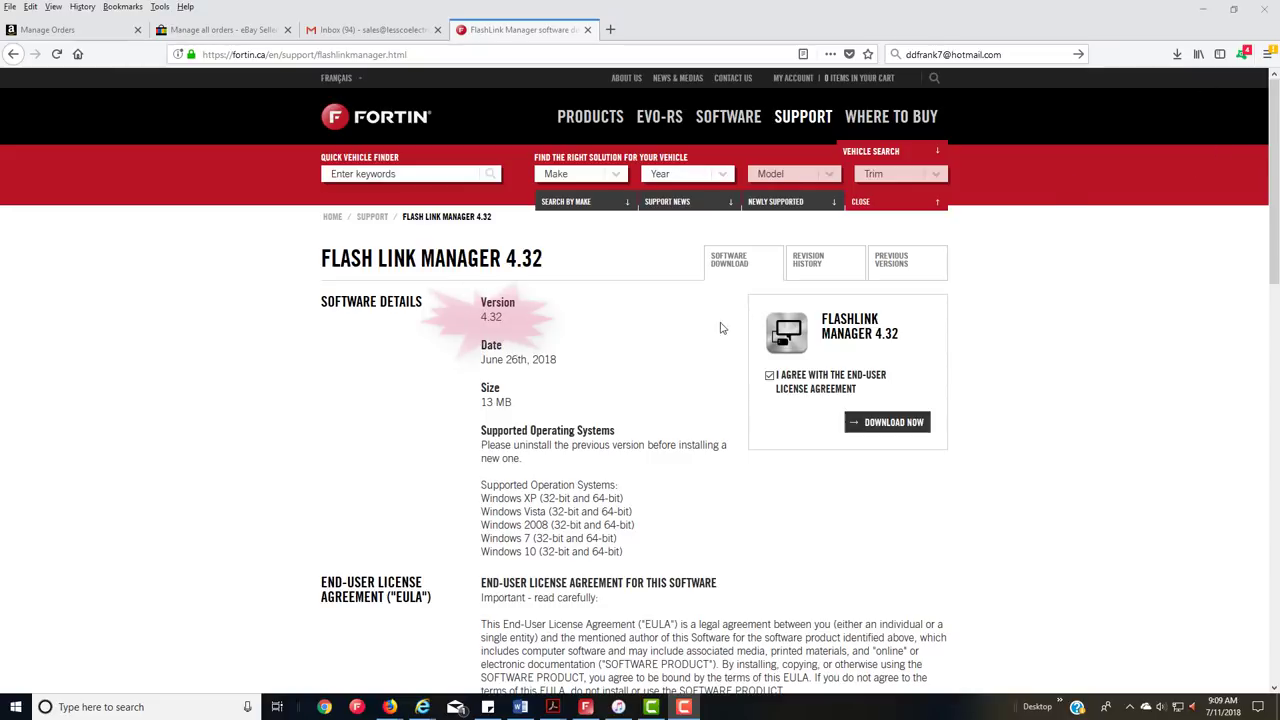
left_click(584, 710)
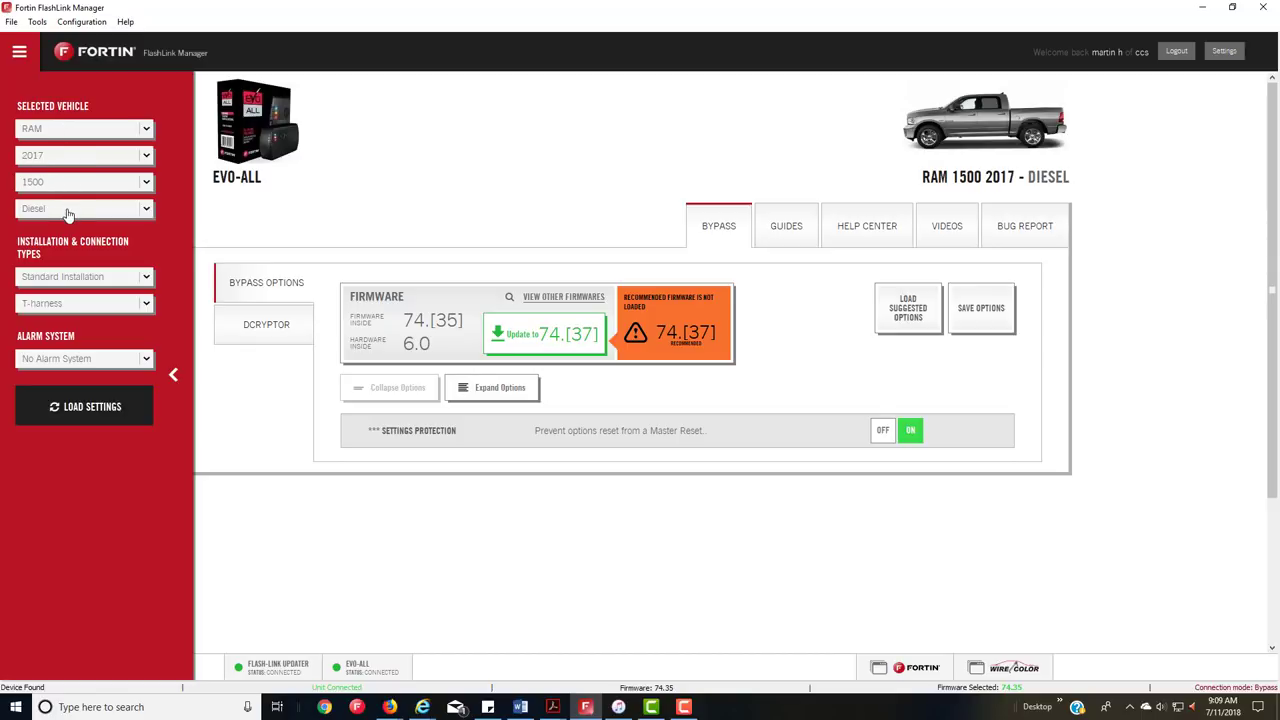
left_click(76, 278)
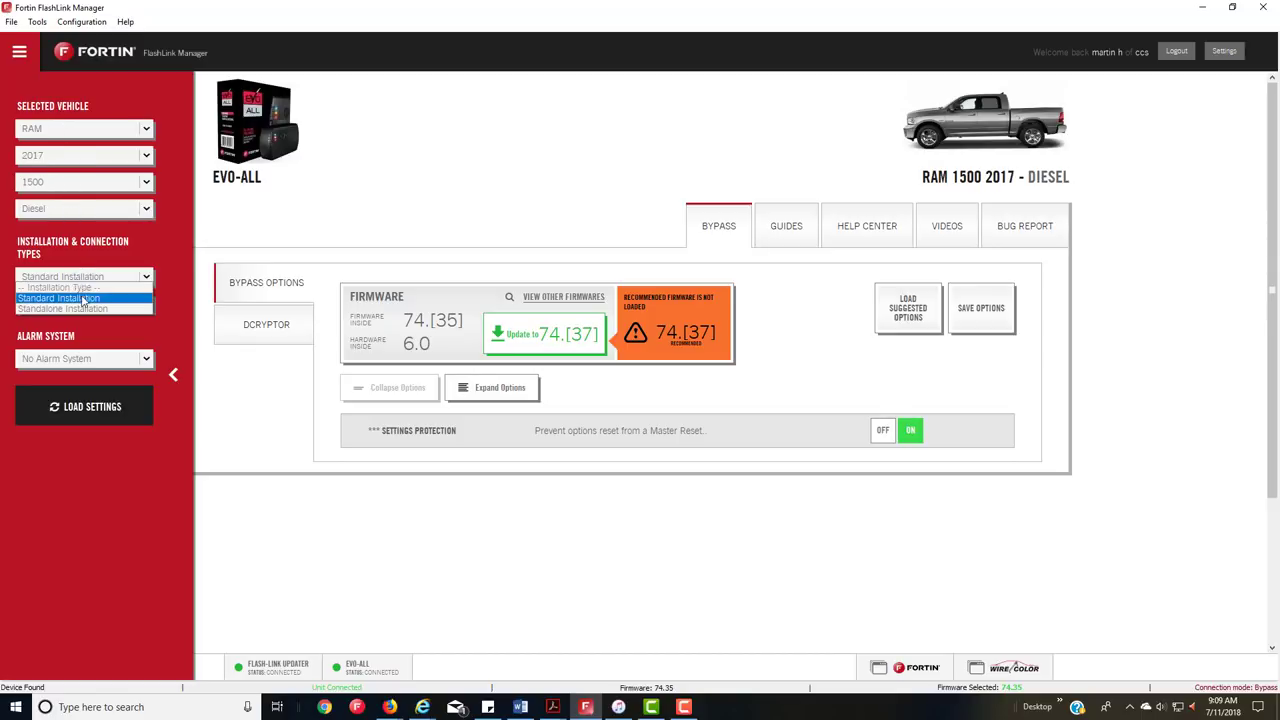
left_click(82, 310)
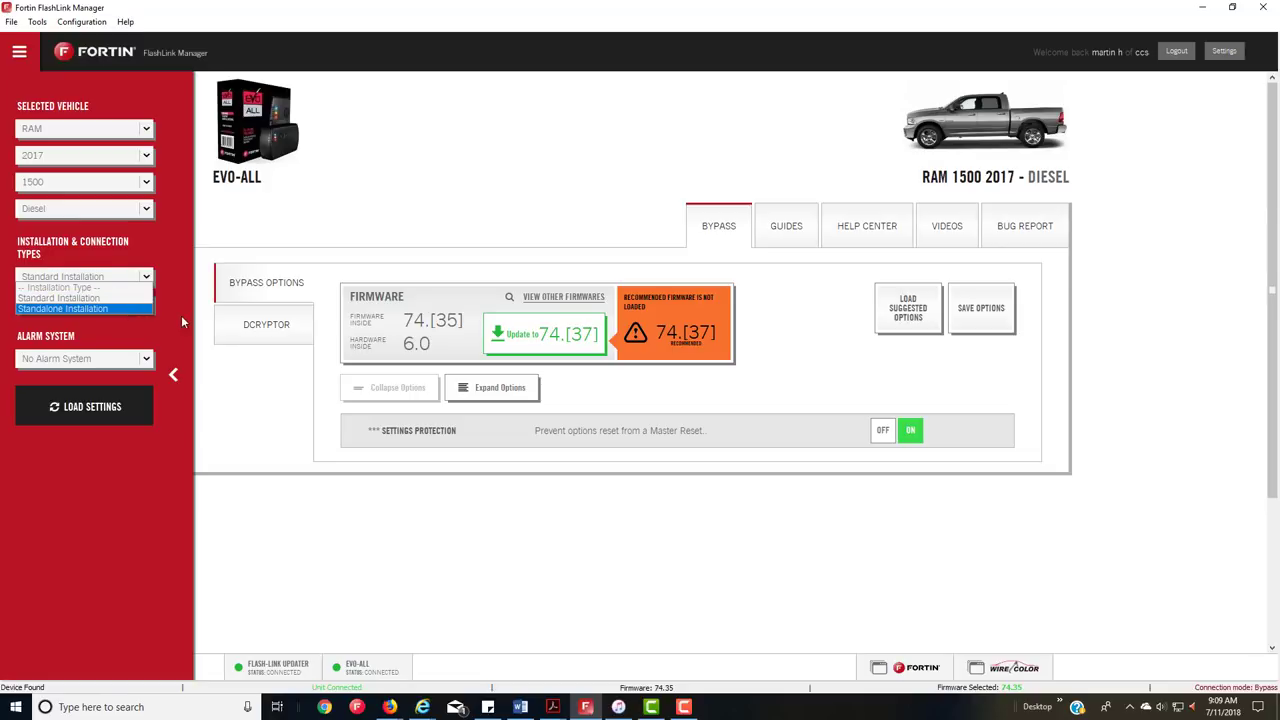
Step: Confirm the connection stays T-harness and the alarm stays No Alarm System
left_click(12, 377)
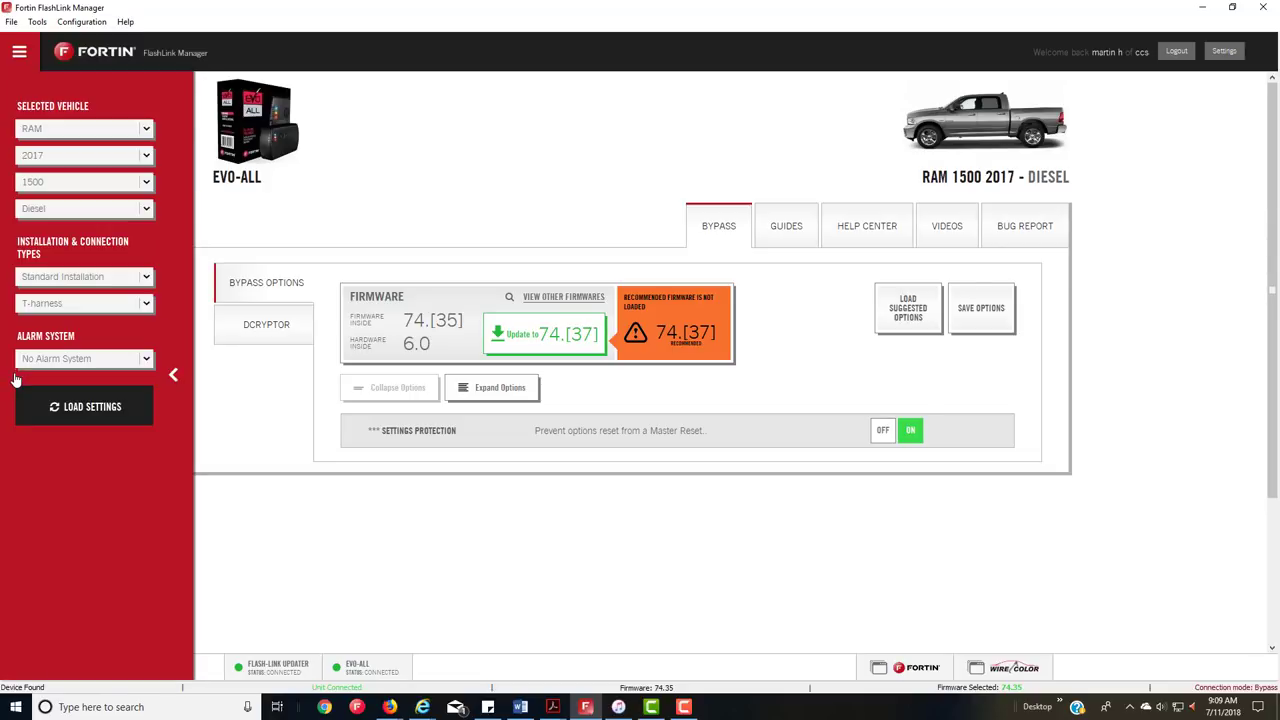
left_click(71, 308)
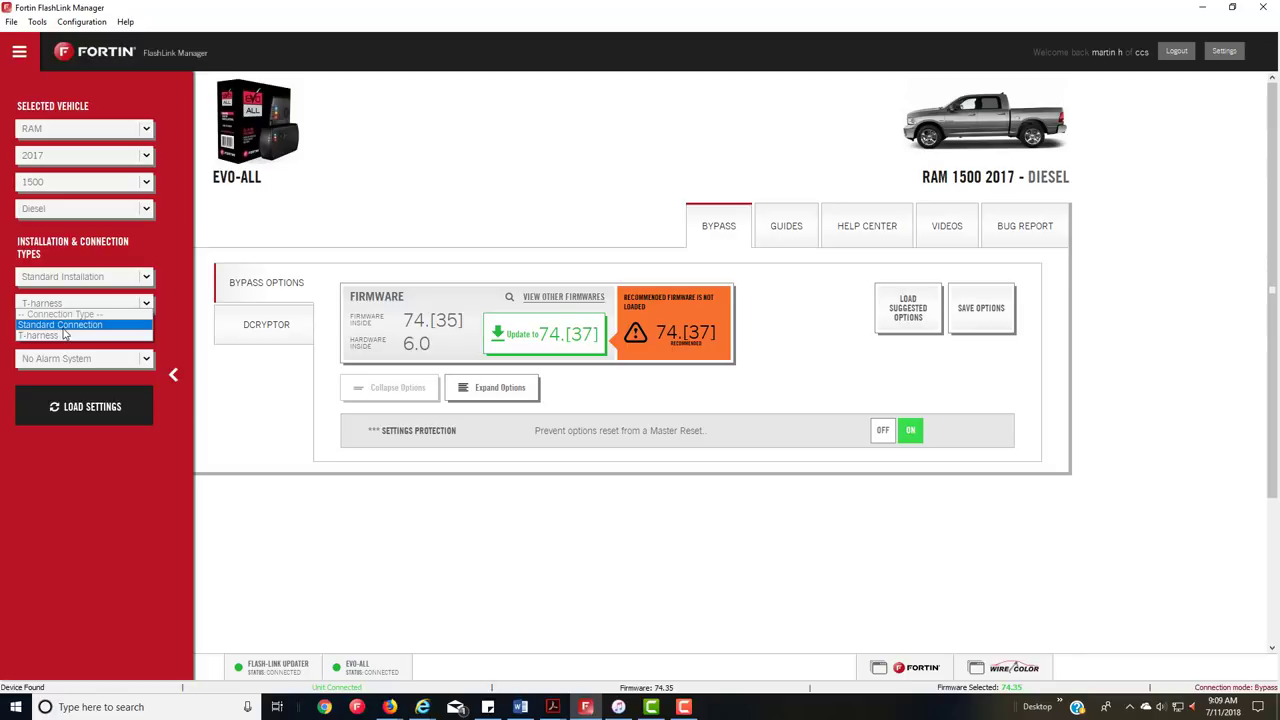
left_click(120, 358)
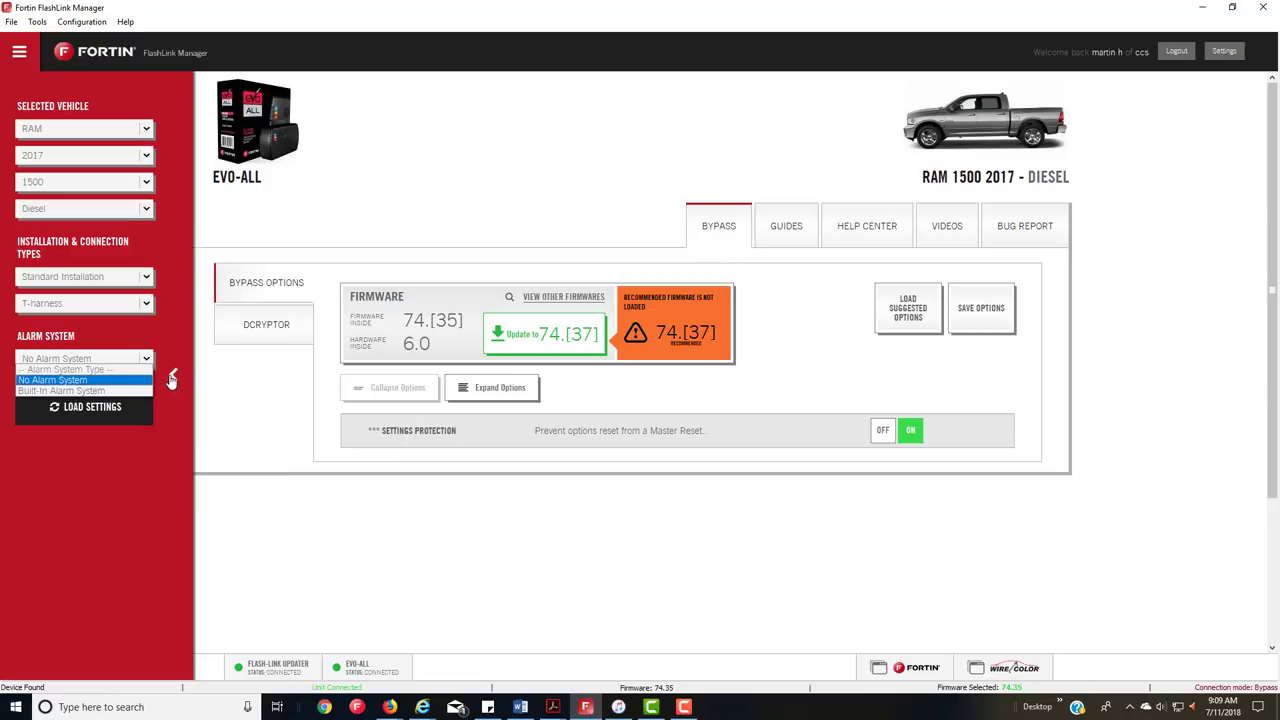
left_click(236, 407)
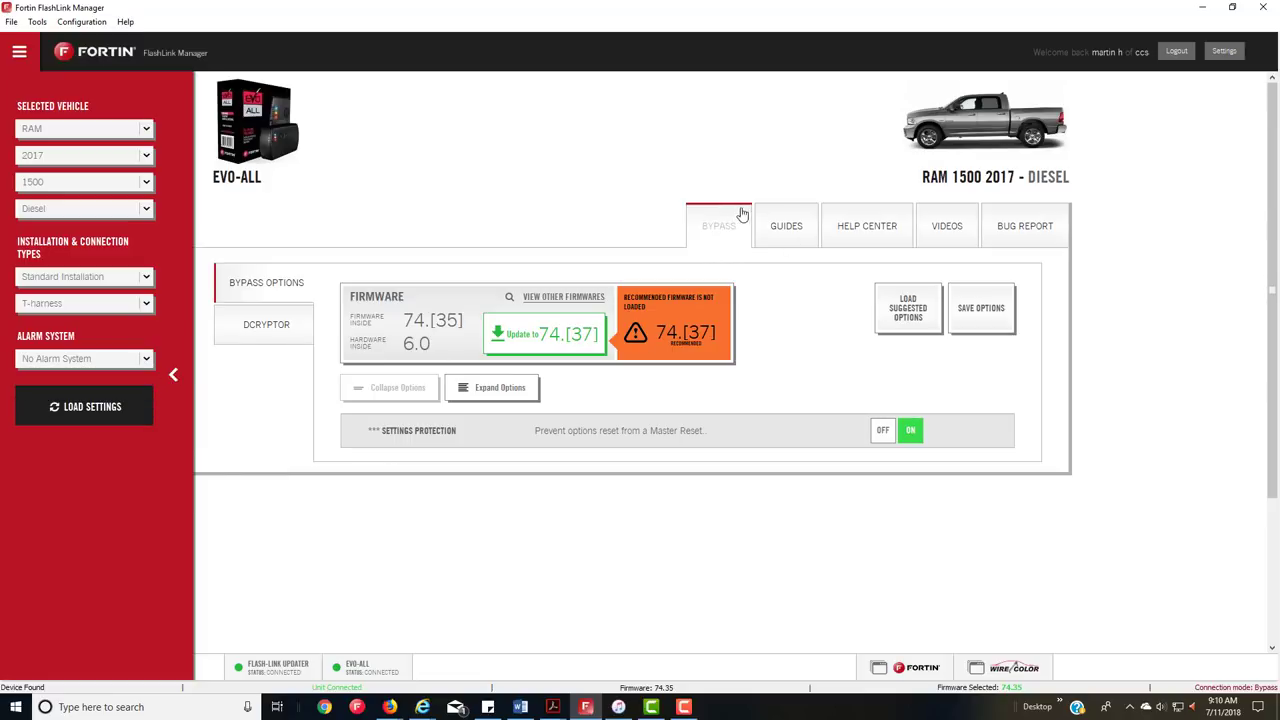
Step: Switch to the VIDEOS page and scroll through the RF-kit programming and CAN alarm videos
left_click(1013, 230)
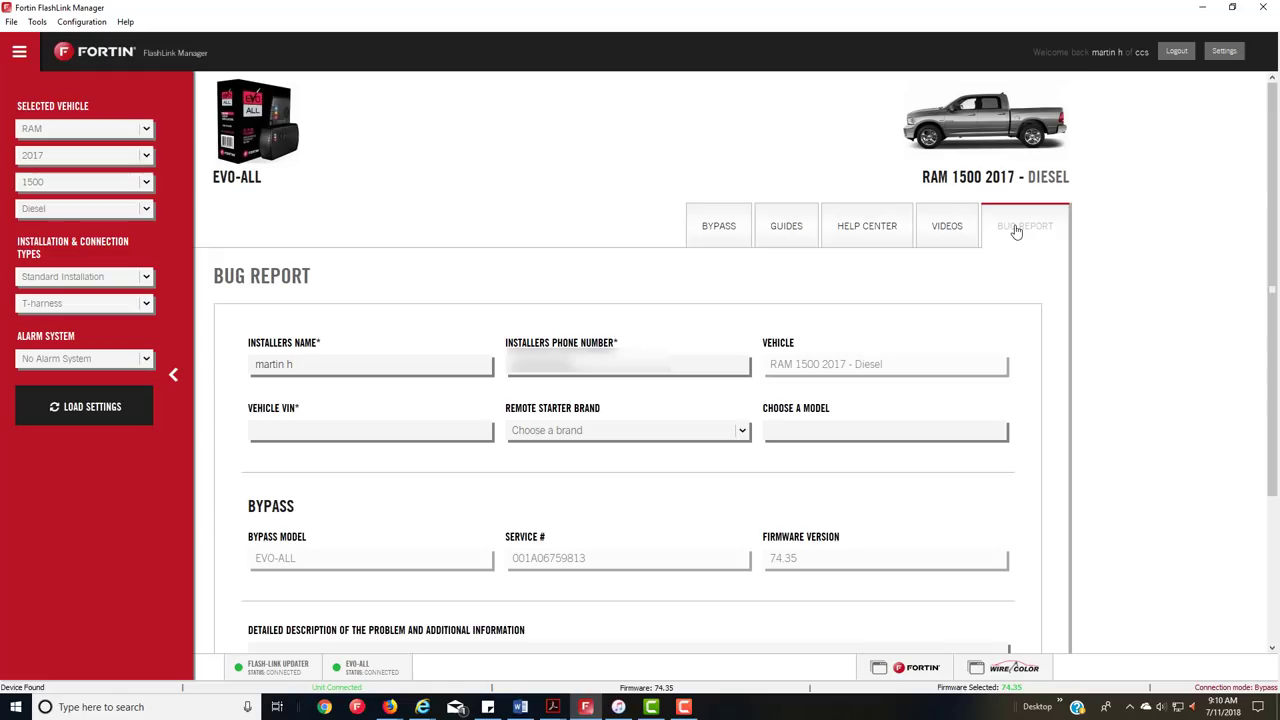
left_click(948, 229)
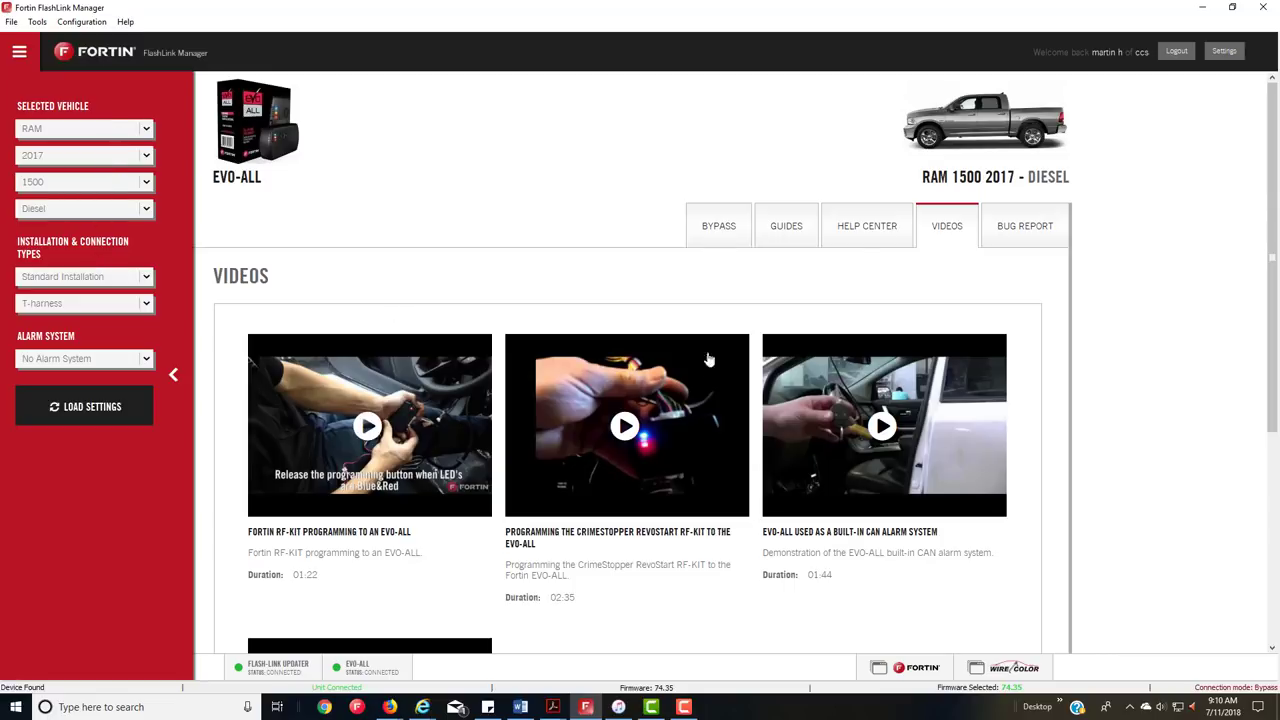
scroll(437, 430, "down", 3)
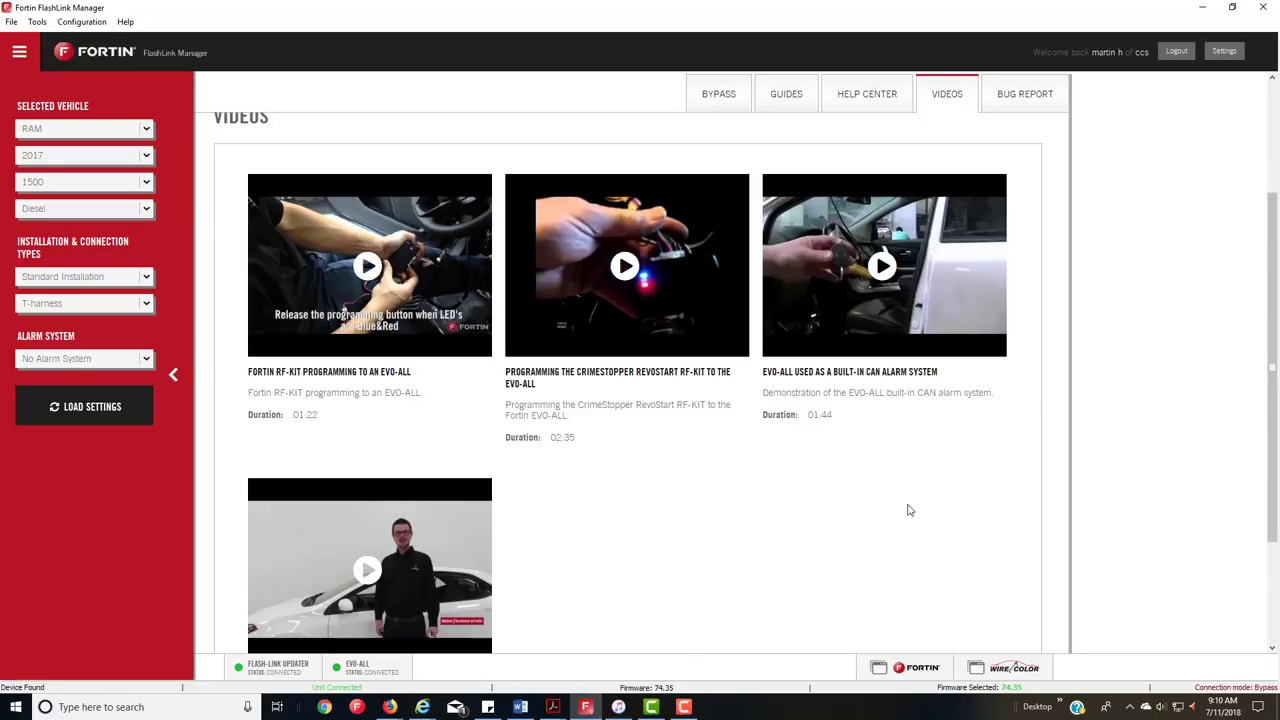
scroll(1055, 511, "up", 3)
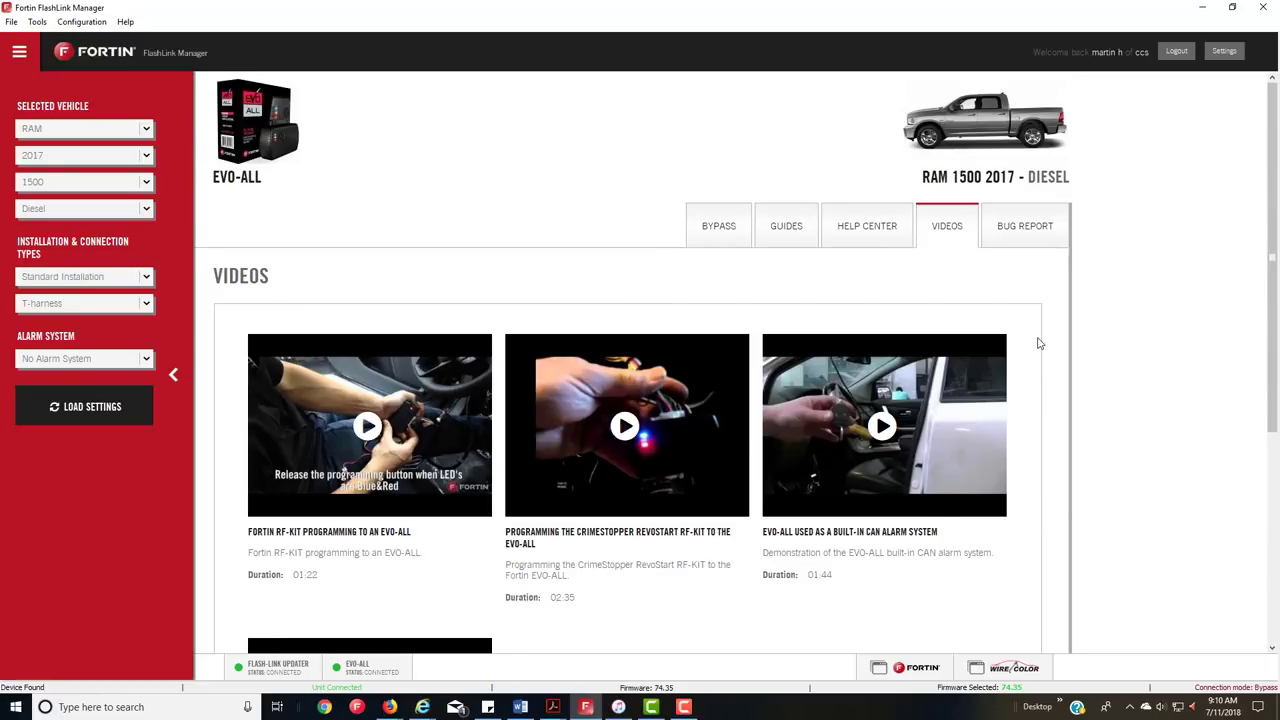
Step: Go to HELP CENTER and show its Q&A section with recent questions
left_click(864, 234)
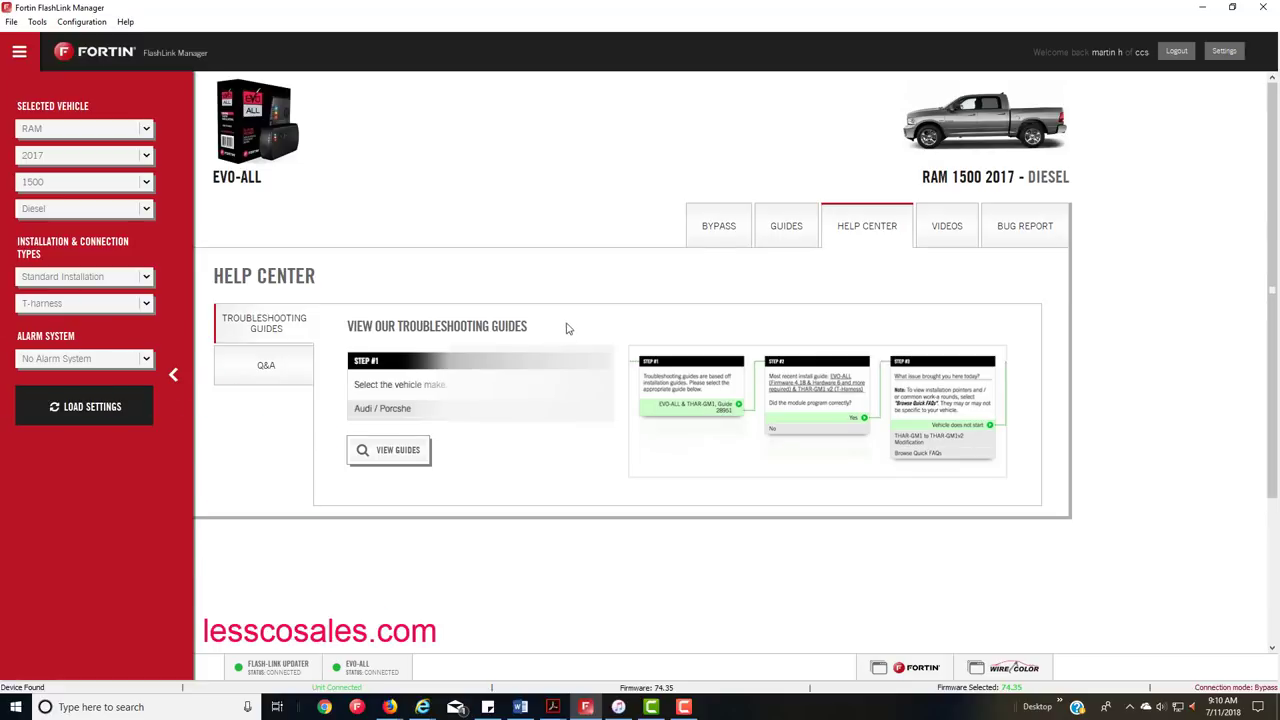
left_click(280, 379)
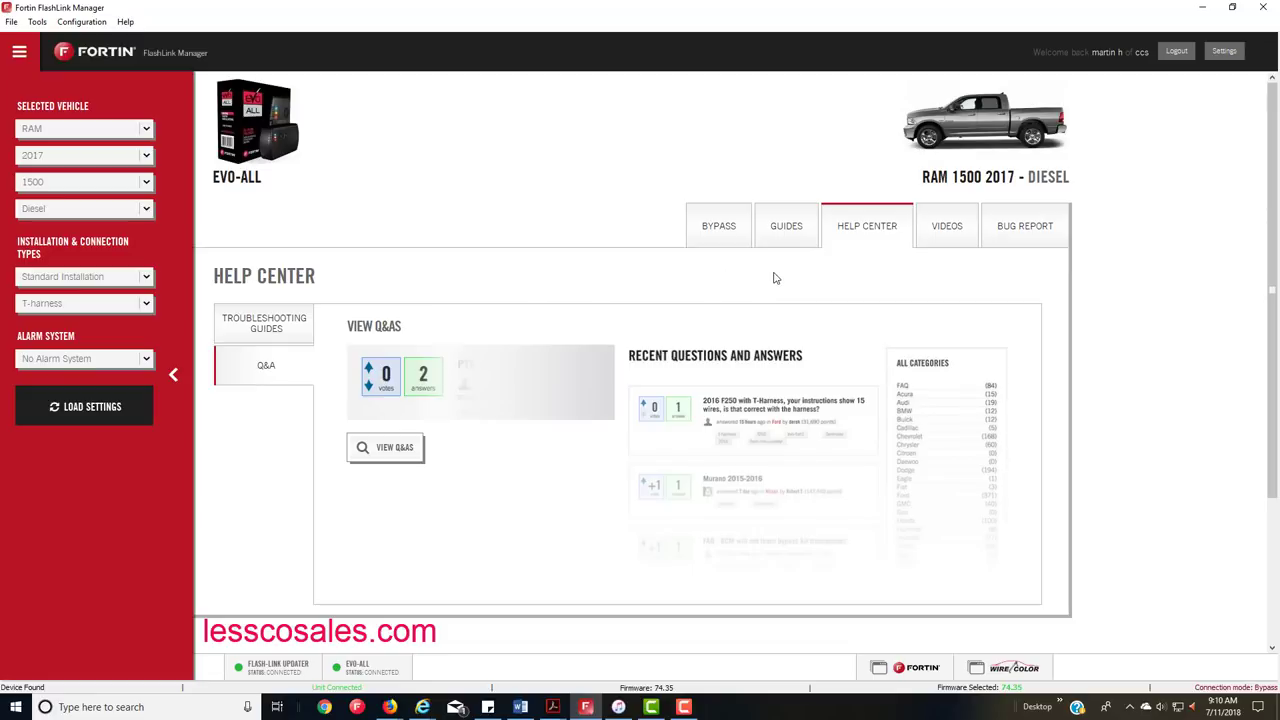
Step: Scroll through the GUIDES page's Recommended and Other installation guides, including #29301 and 31951
left_click(790, 236)
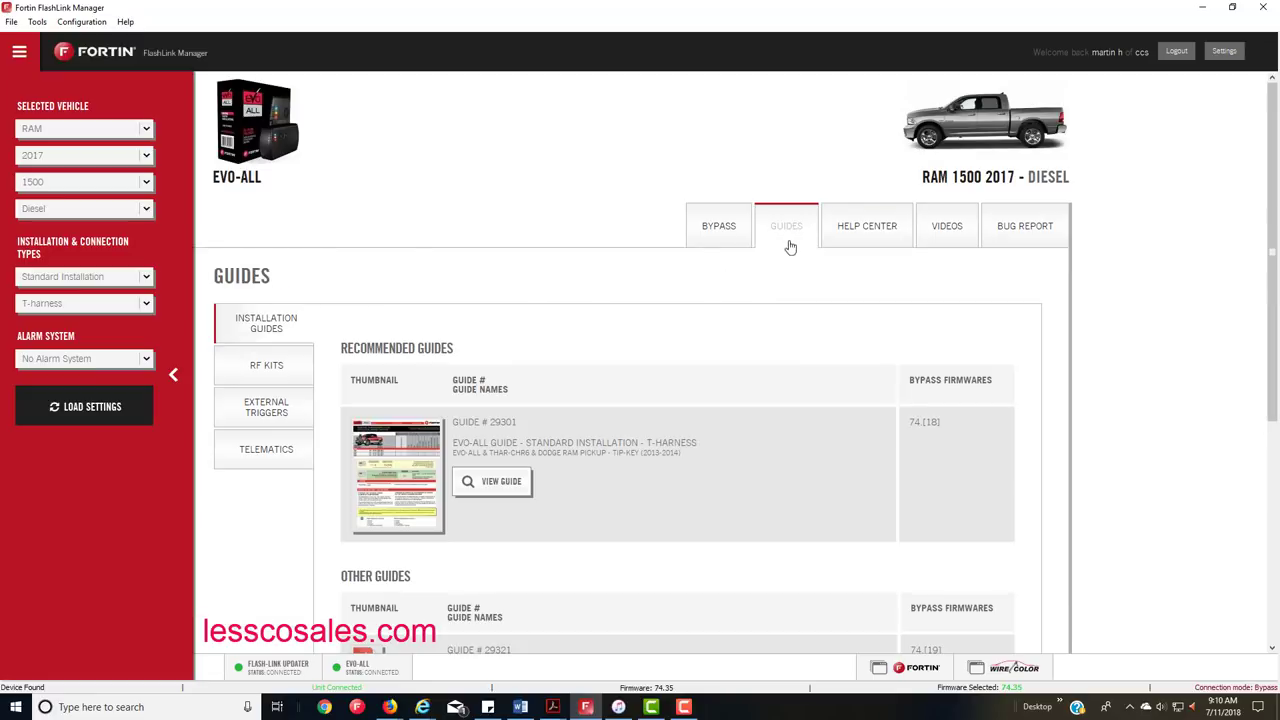
scroll(782, 268, "down", 1)
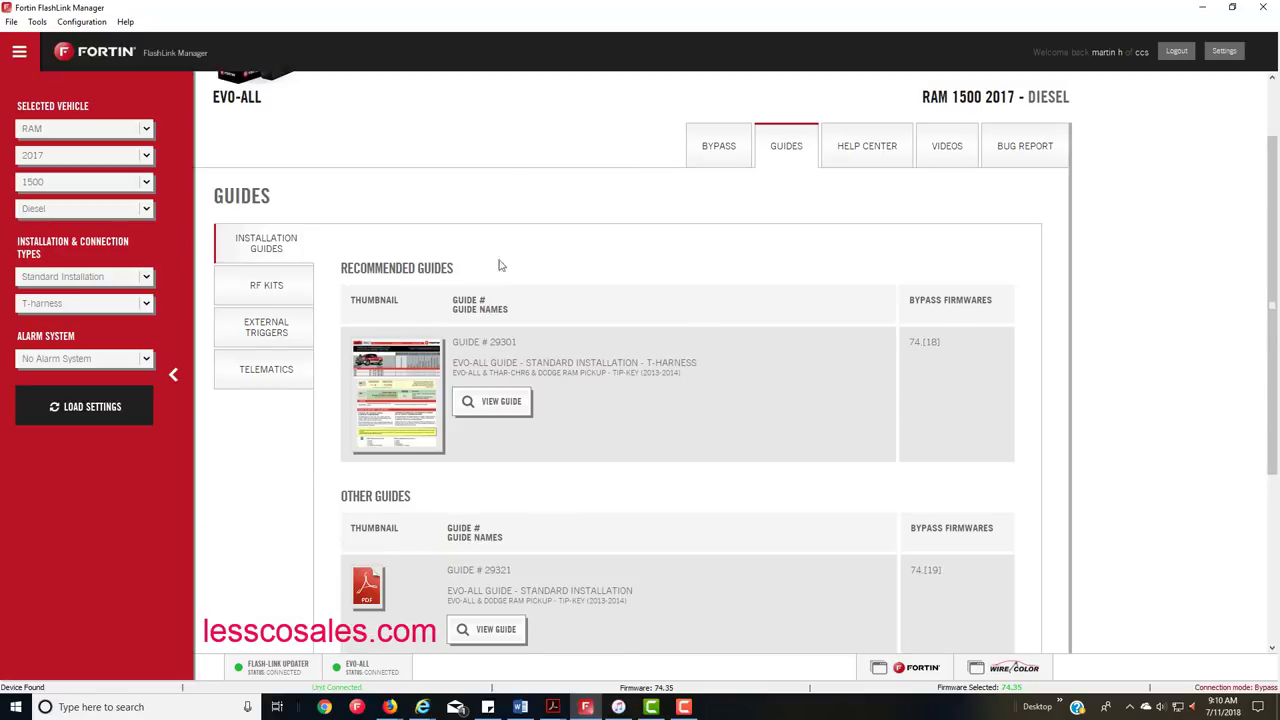
scroll(402, 392, "up", 1)
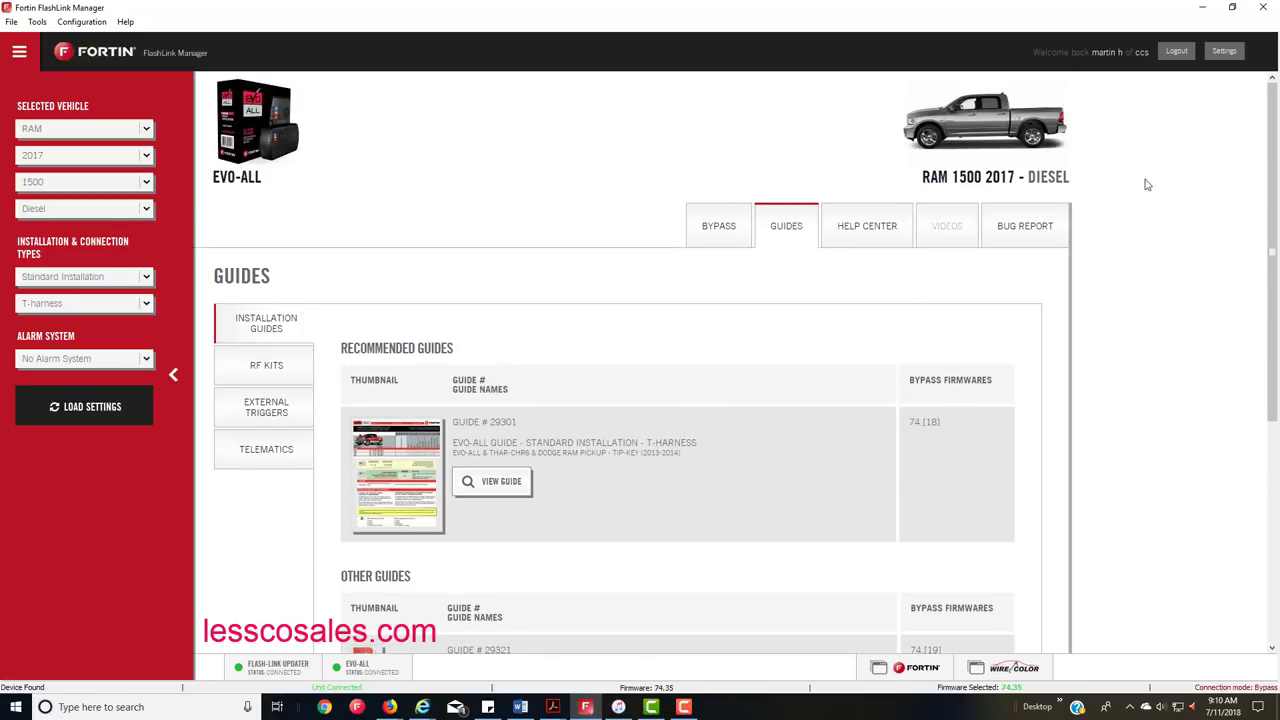
scroll(441, 421, "down", 1)
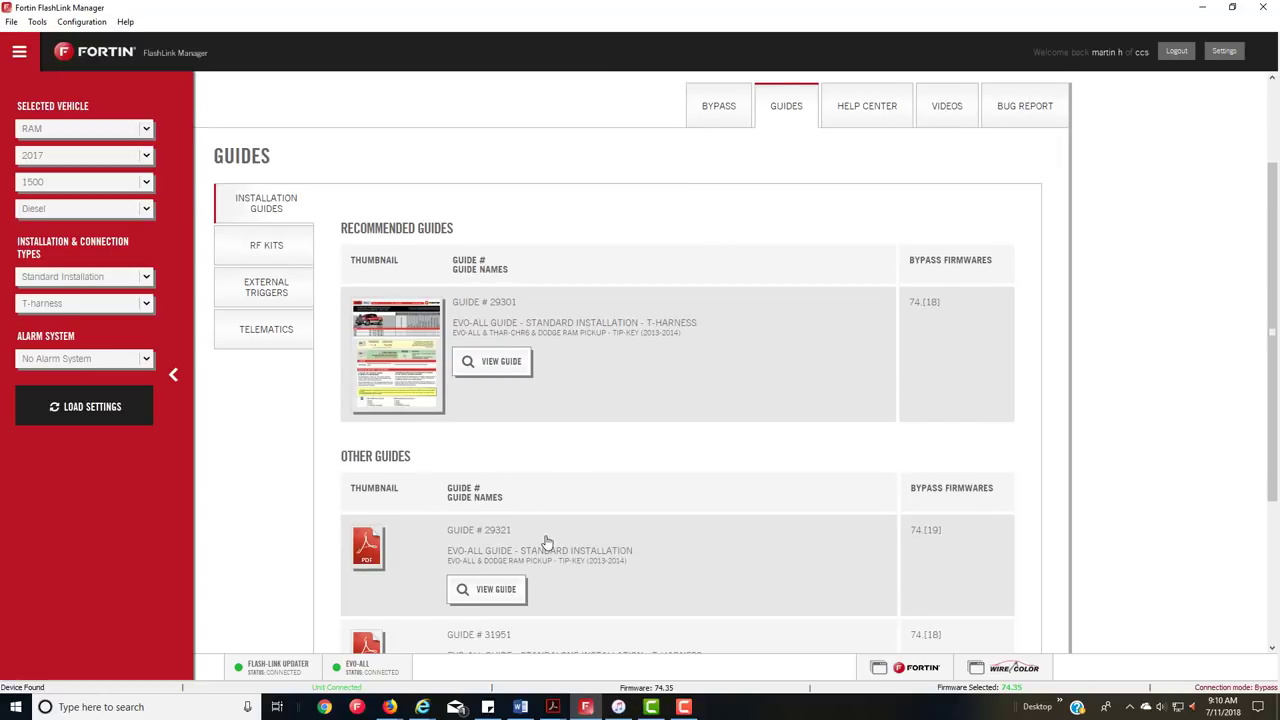
scroll(550, 538, "down", 1)
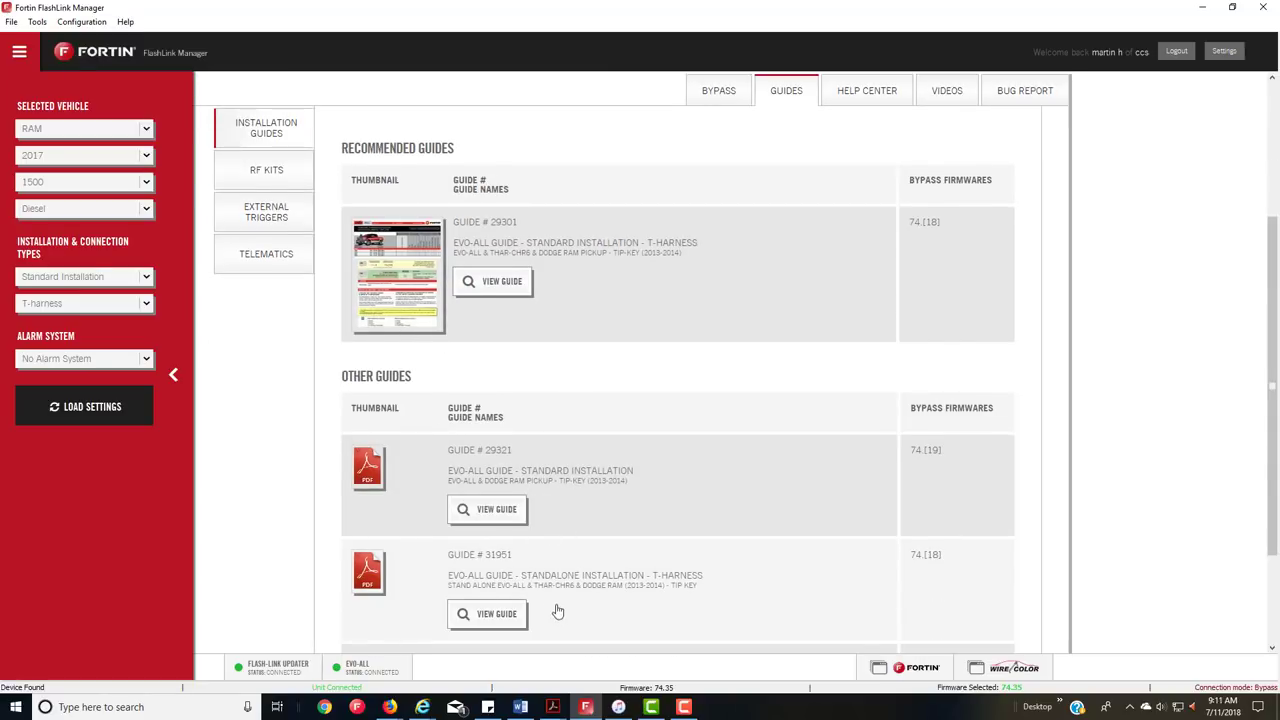
scroll(562, 605, "down", 1)
scroll(572, 590, "up", 1)
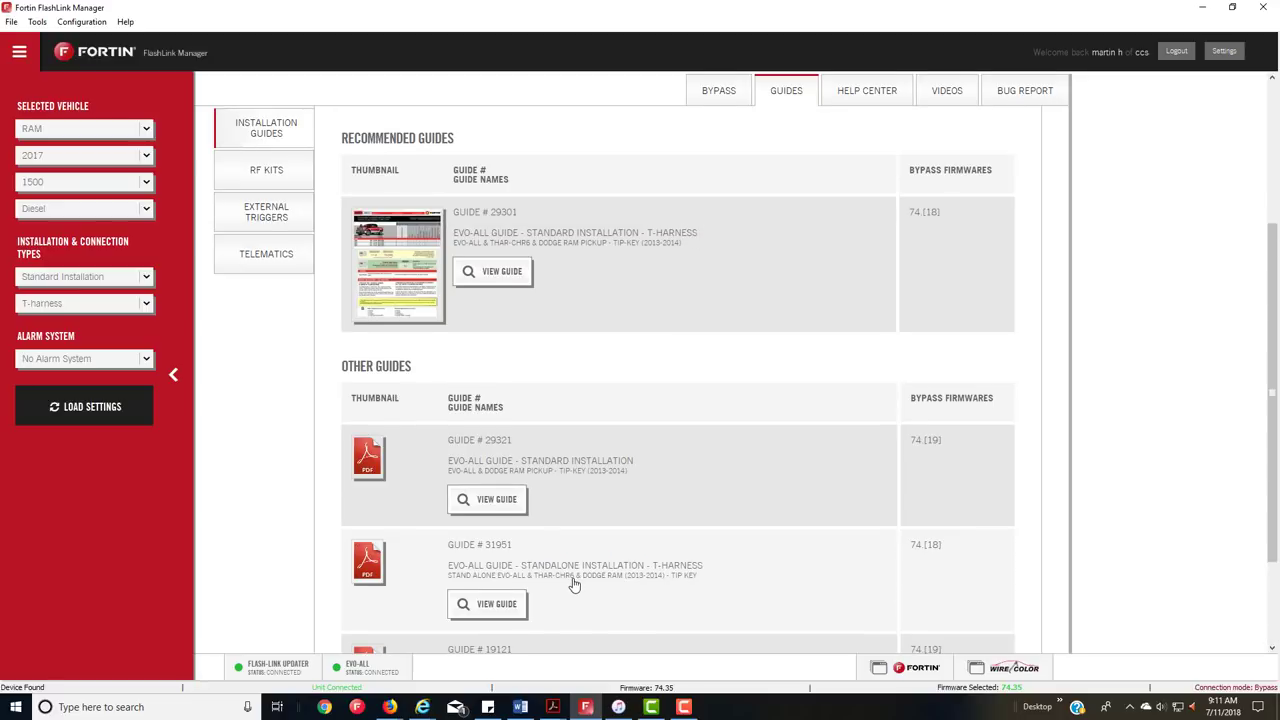
scroll(578, 582, "up", 2)
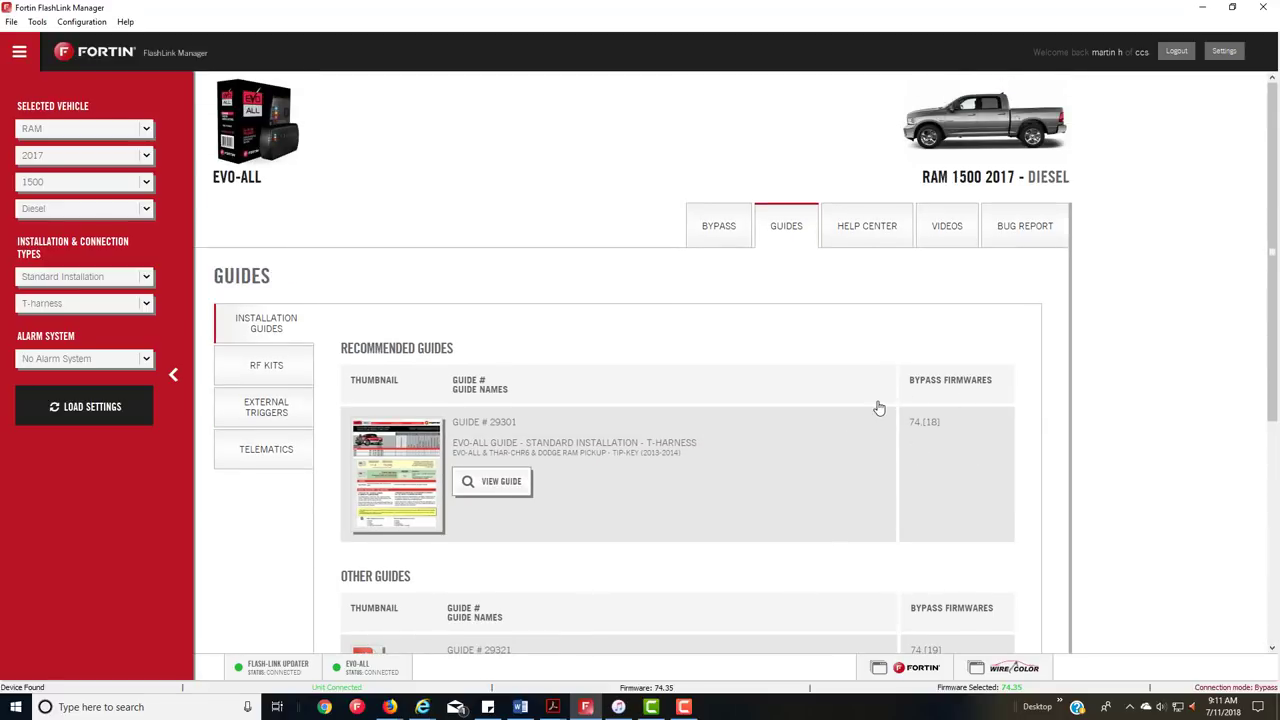
scroll(879, 415, "down", 1)
scroll(880, 430, "down", 1)
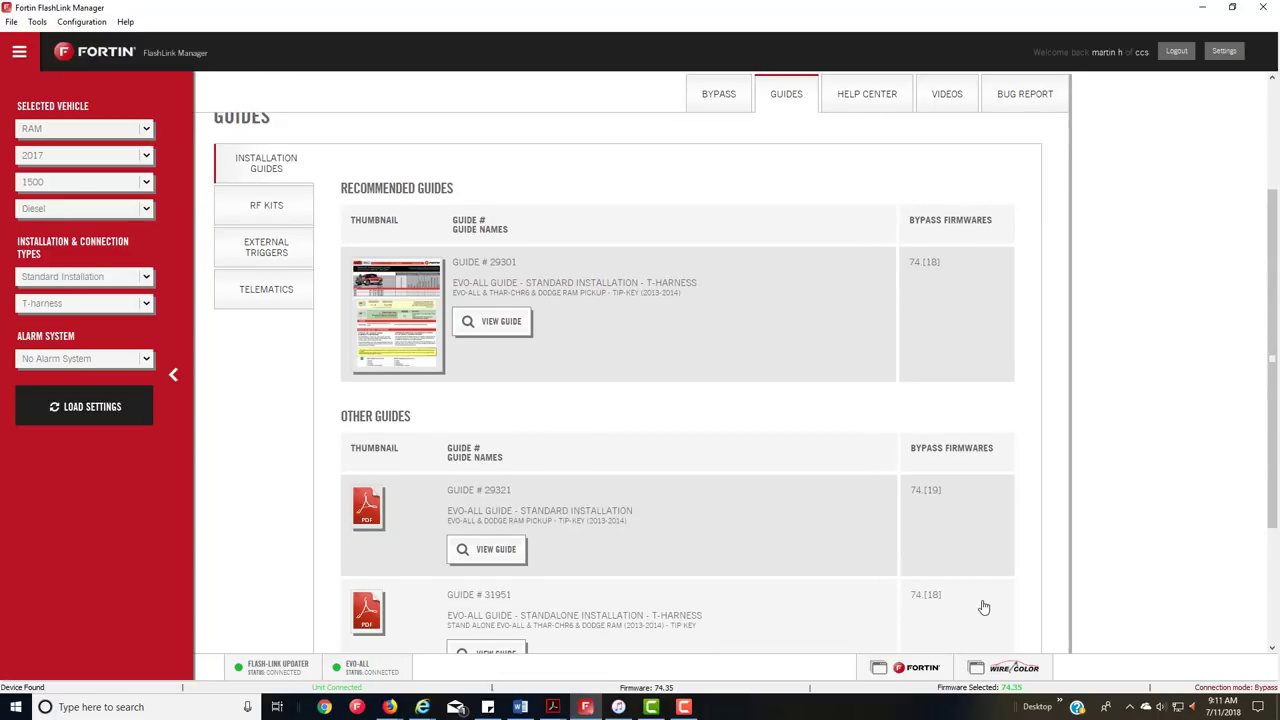
scroll(920, 571, "up", 2)
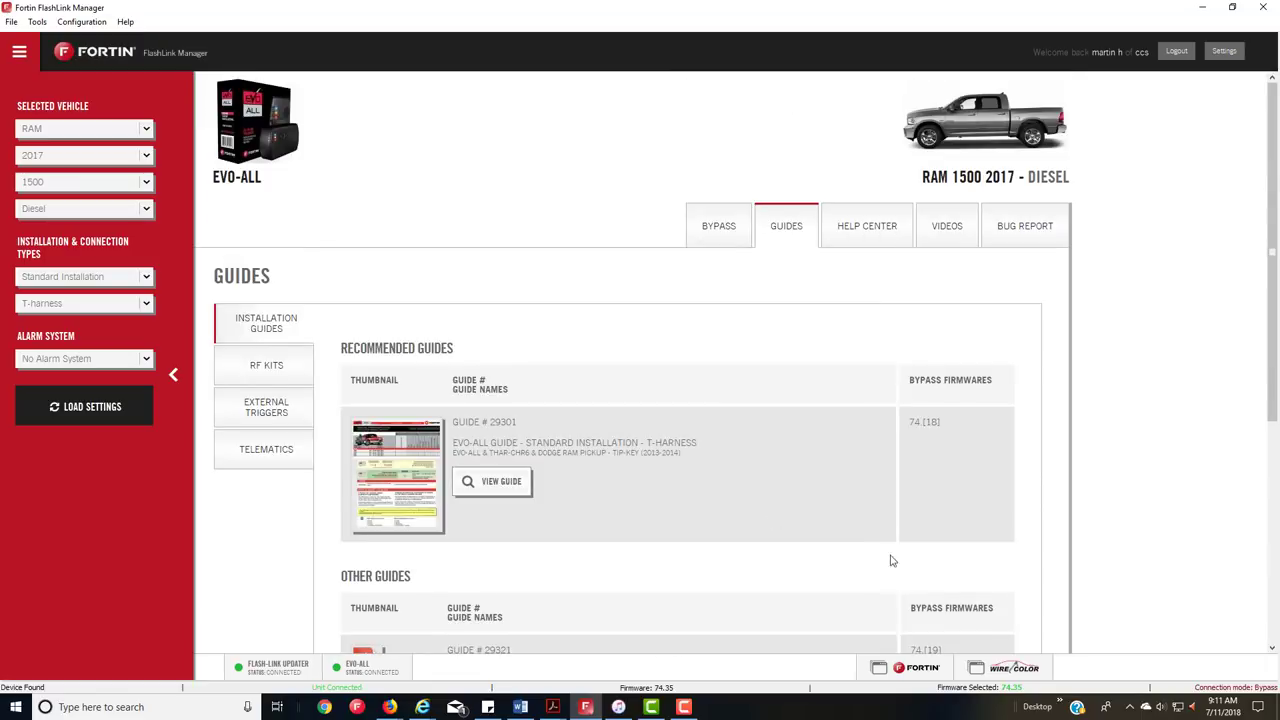
Step: Show the RF Kits guides and scroll through the RF841W, RF642W, RF641W and RF741W remotes
left_click(284, 378)
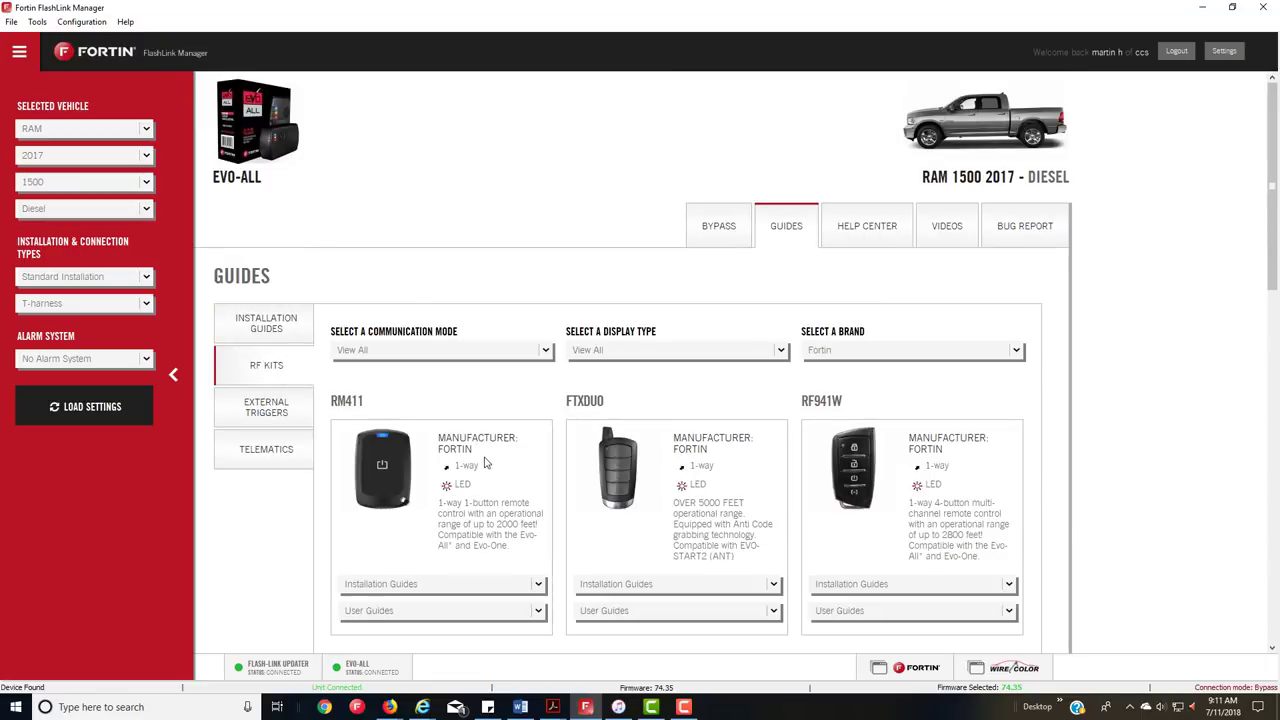
scroll(485, 462, "down", 2)
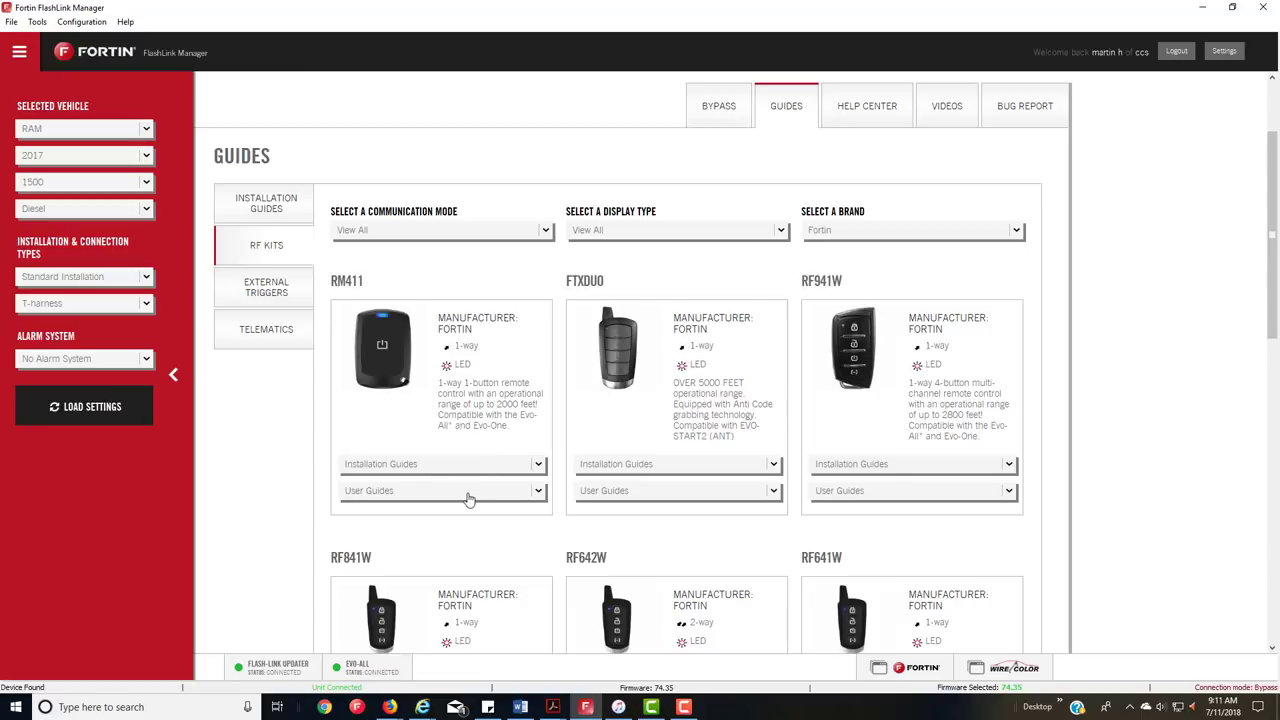
scroll(460, 505, "down", 5)
scroll(455, 537, "down", 1)
scroll(476, 549, "up", 2)
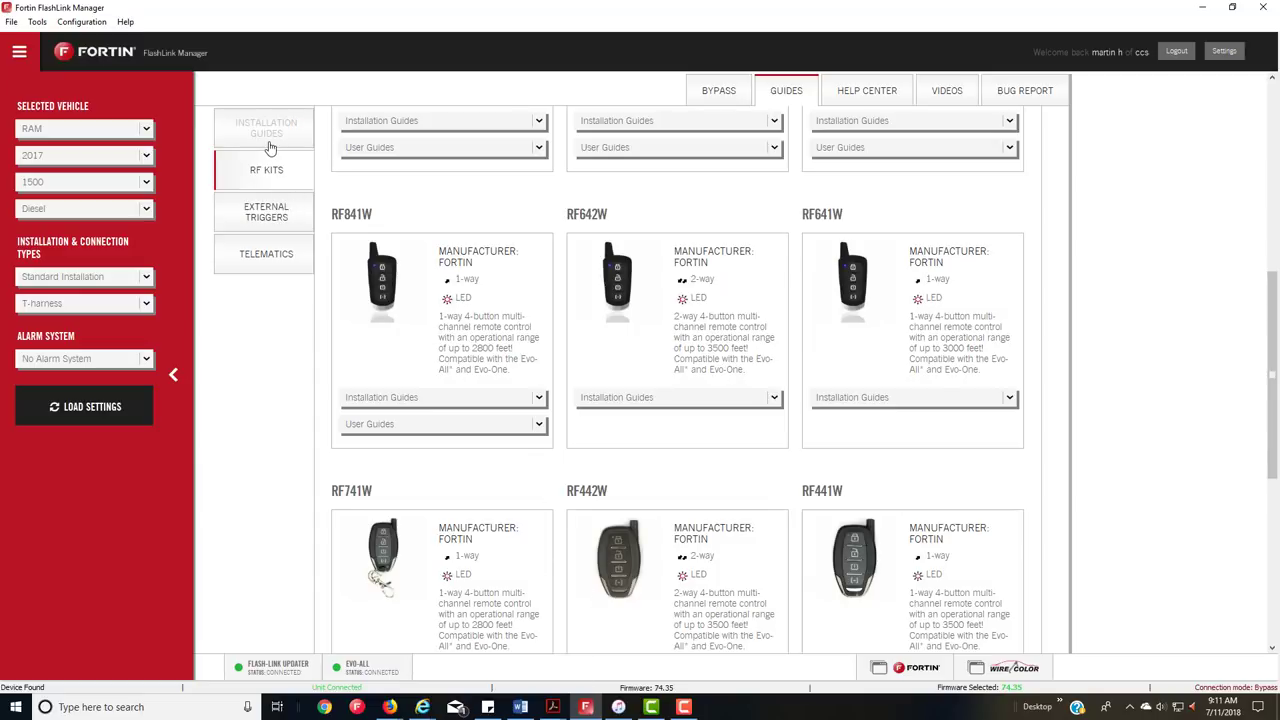
Step: Browse the External Triggers guides, then the Telematics guides, returning to page 1
left_click(281, 220)
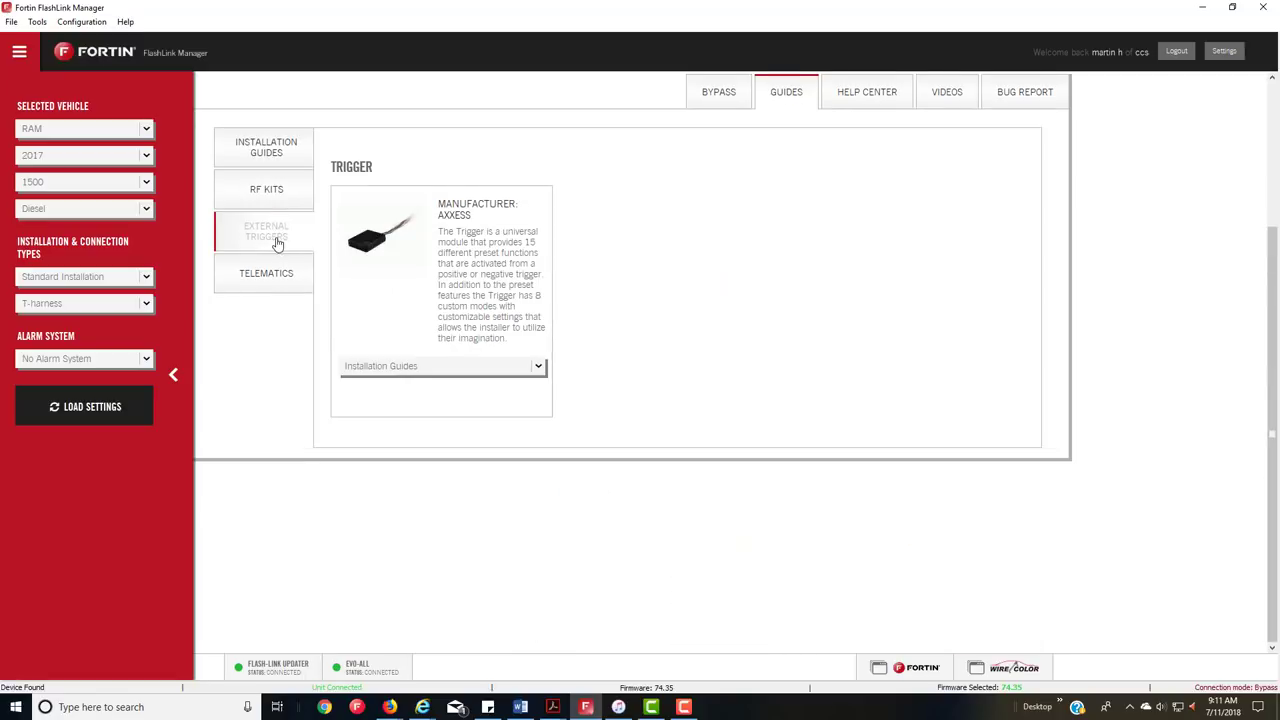
left_click(299, 272)
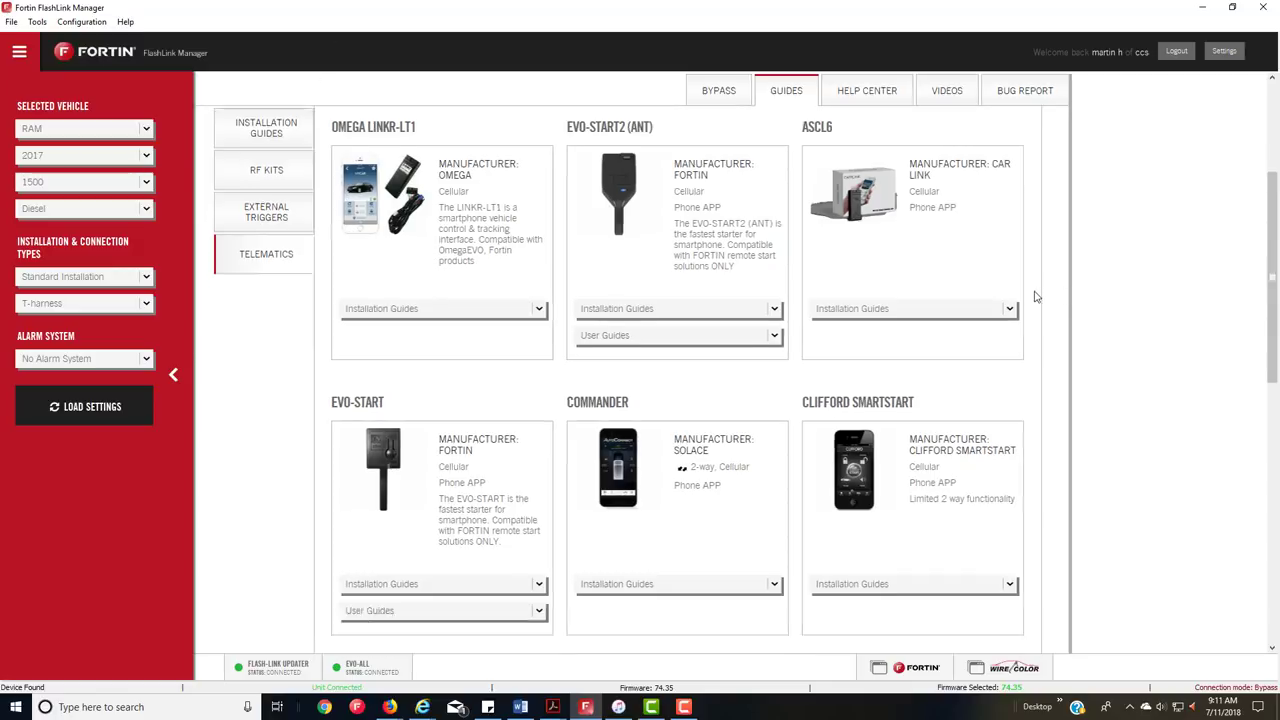
scroll(1035, 296, "down", 7)
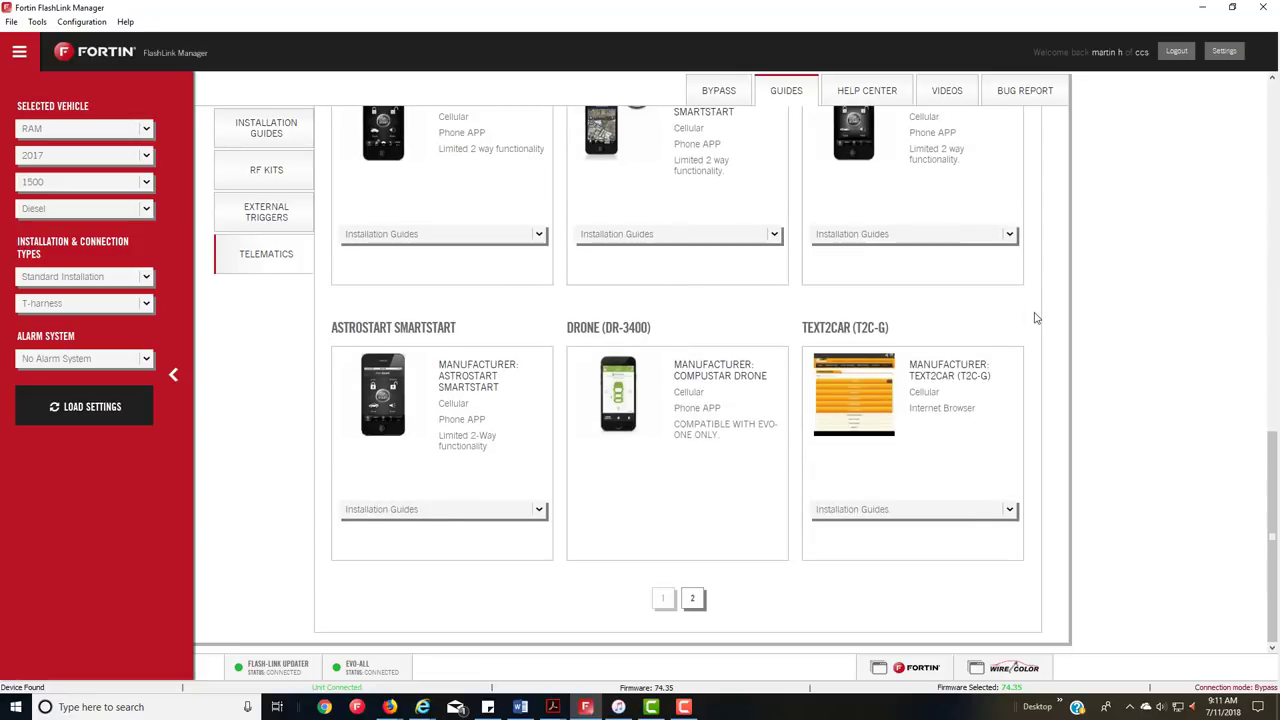
left_click(663, 598)
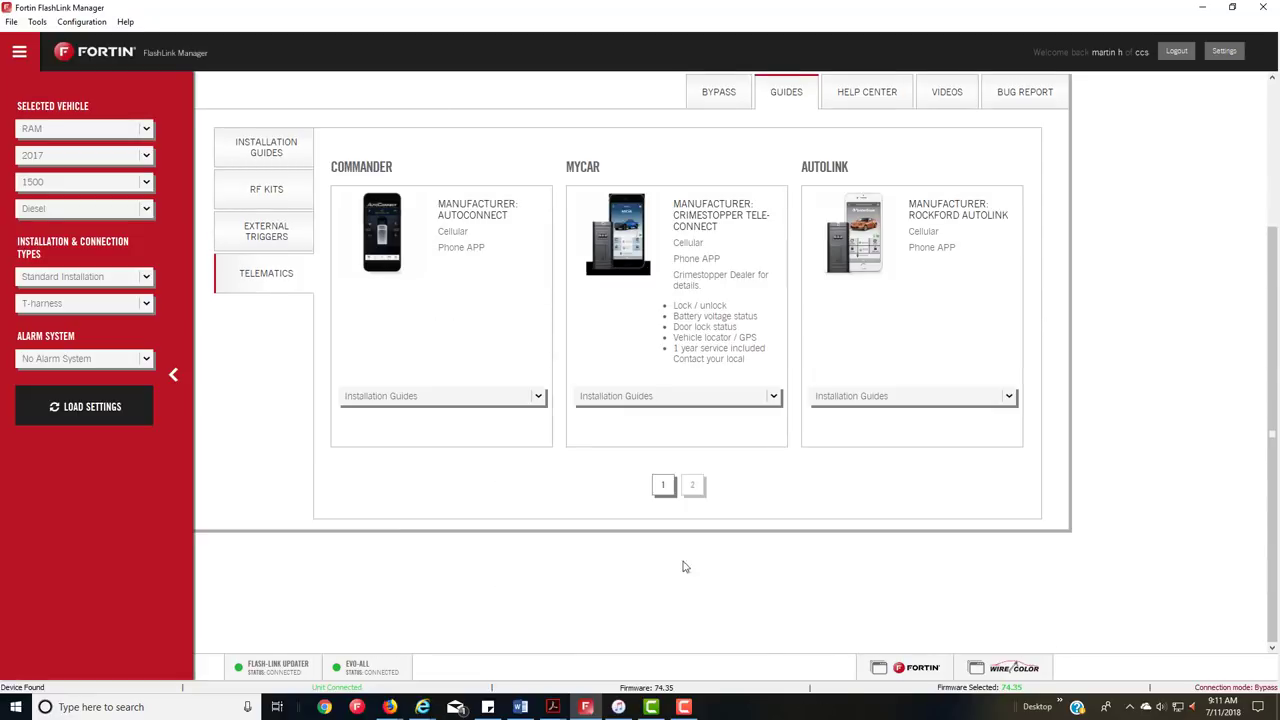
scroll(608, 514, "up", 3)
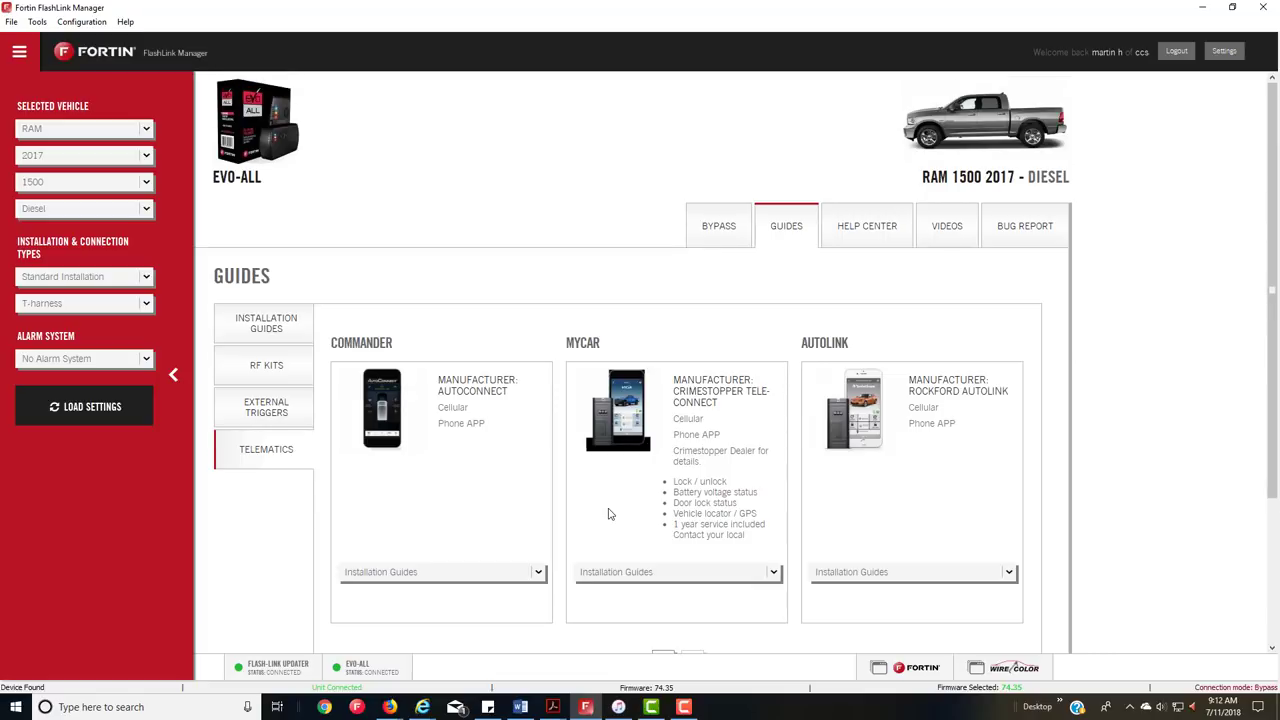
Step: Show the BYPASS DCryptor key-data page, then open the downloaded EVO-ALL guide PDF 29301
left_click(713, 239)
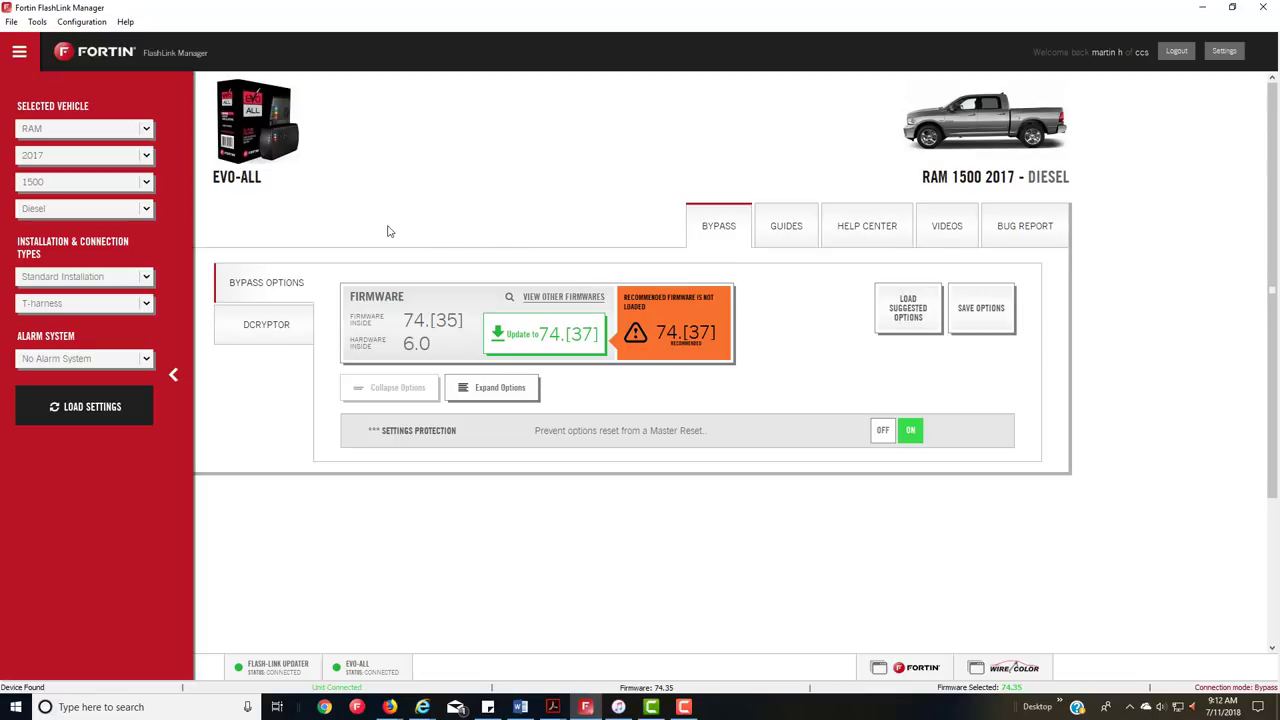
left_click(274, 330)
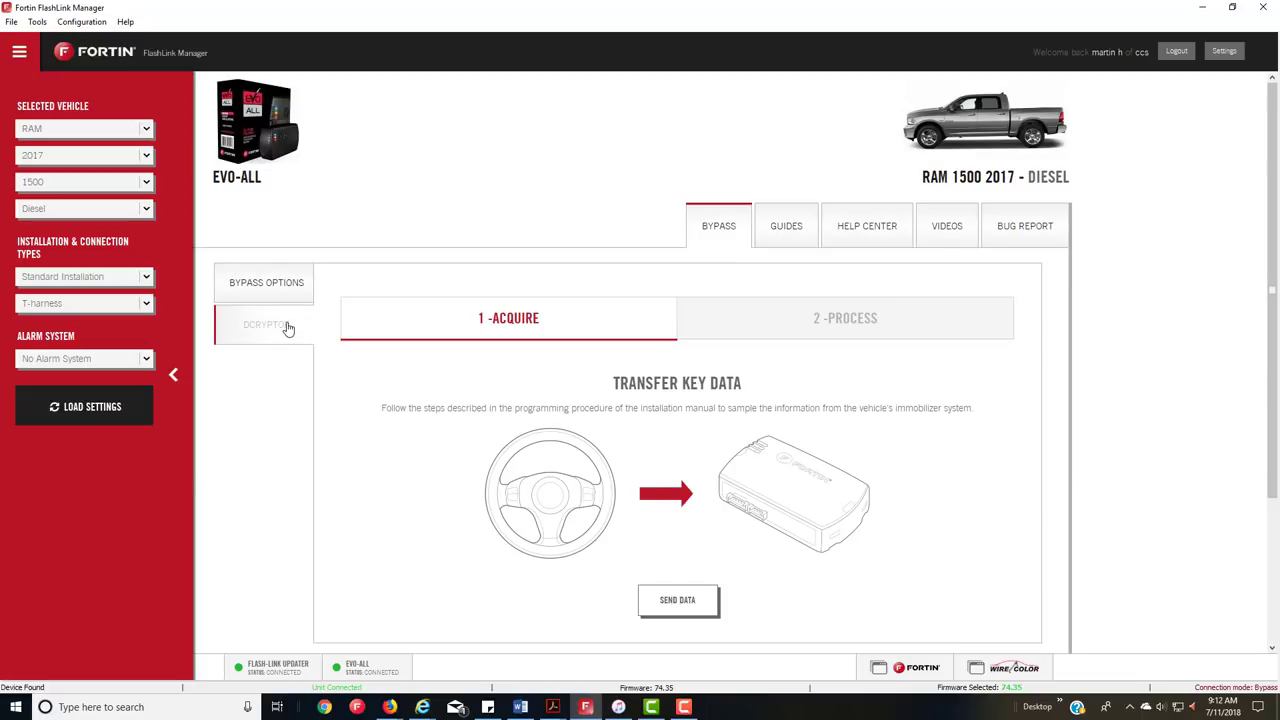
left_click(1200, 8)
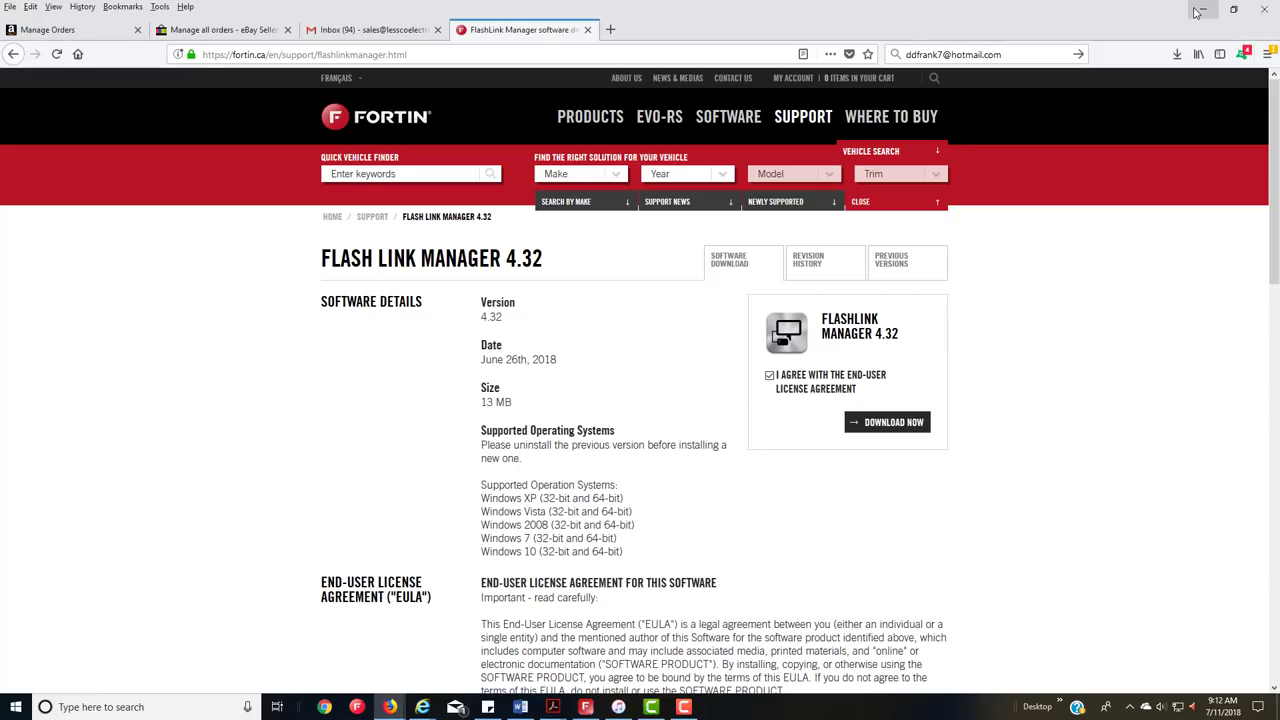
left_click(1176, 54)
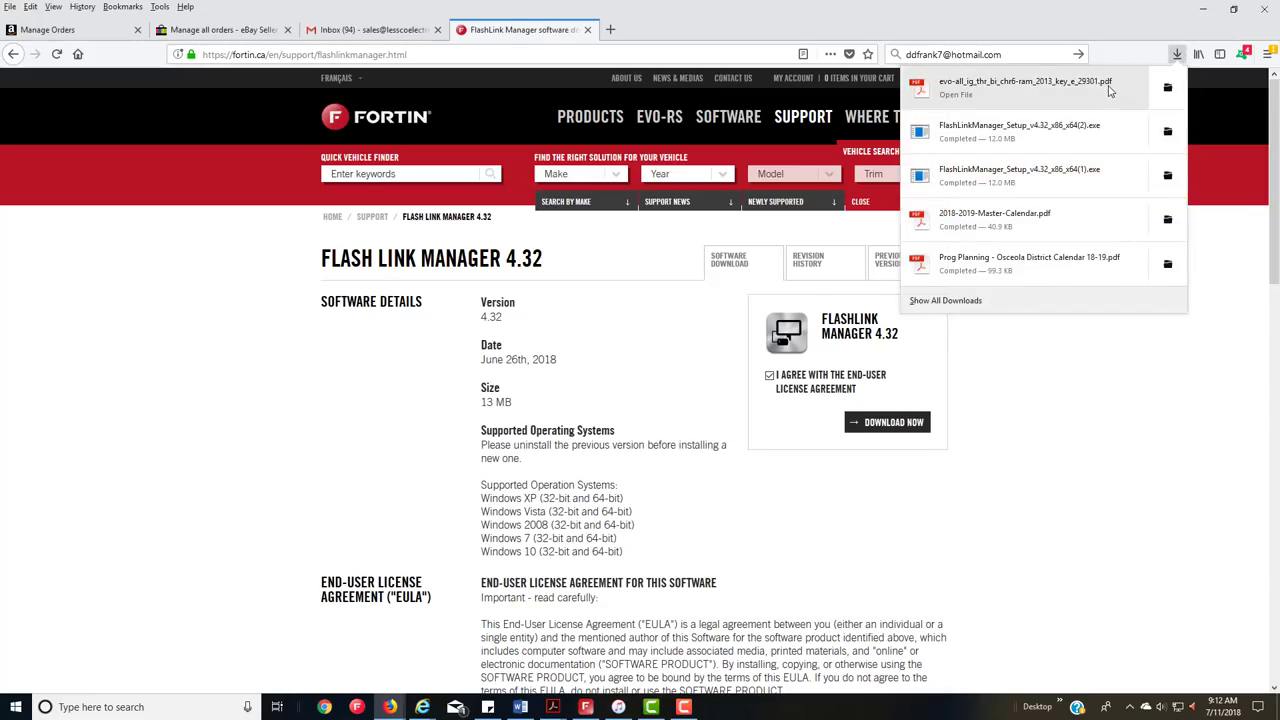
left_click(1112, 87)
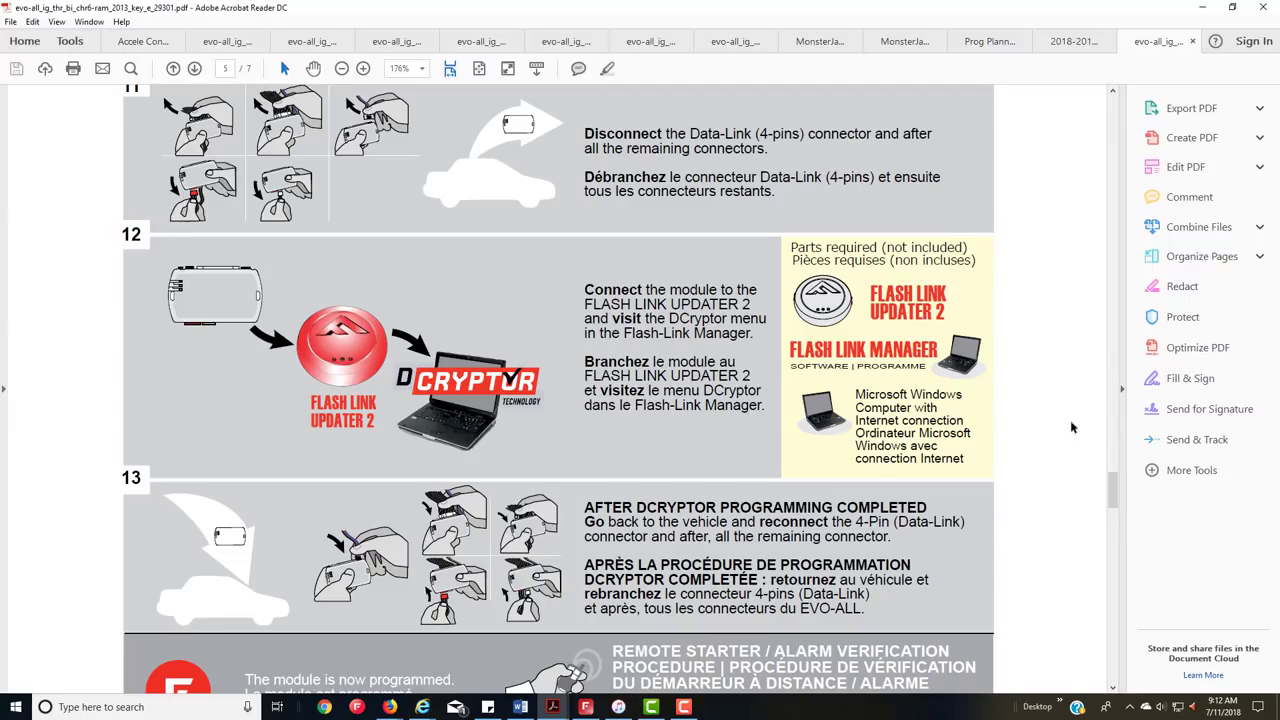
left_click_drag(1112, 490, 1113, 400)
scroll(510, 268, "up", 5)
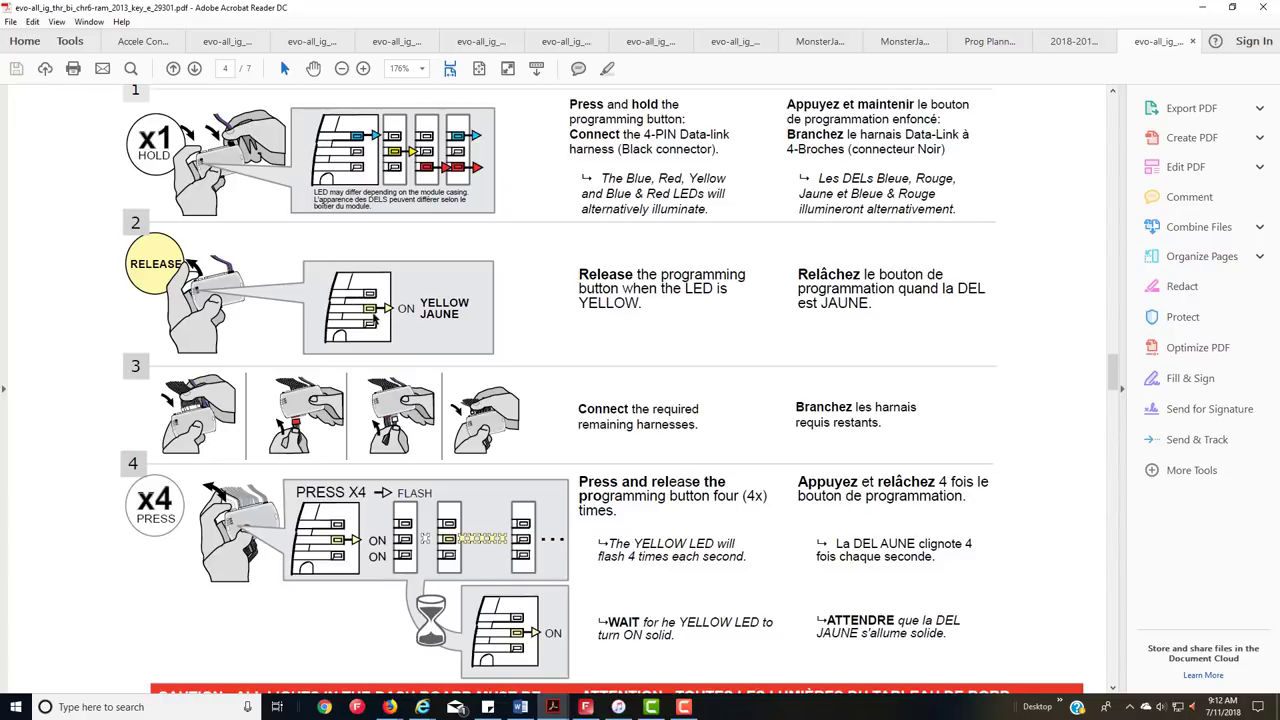
scroll(418, 394, "down", 5)
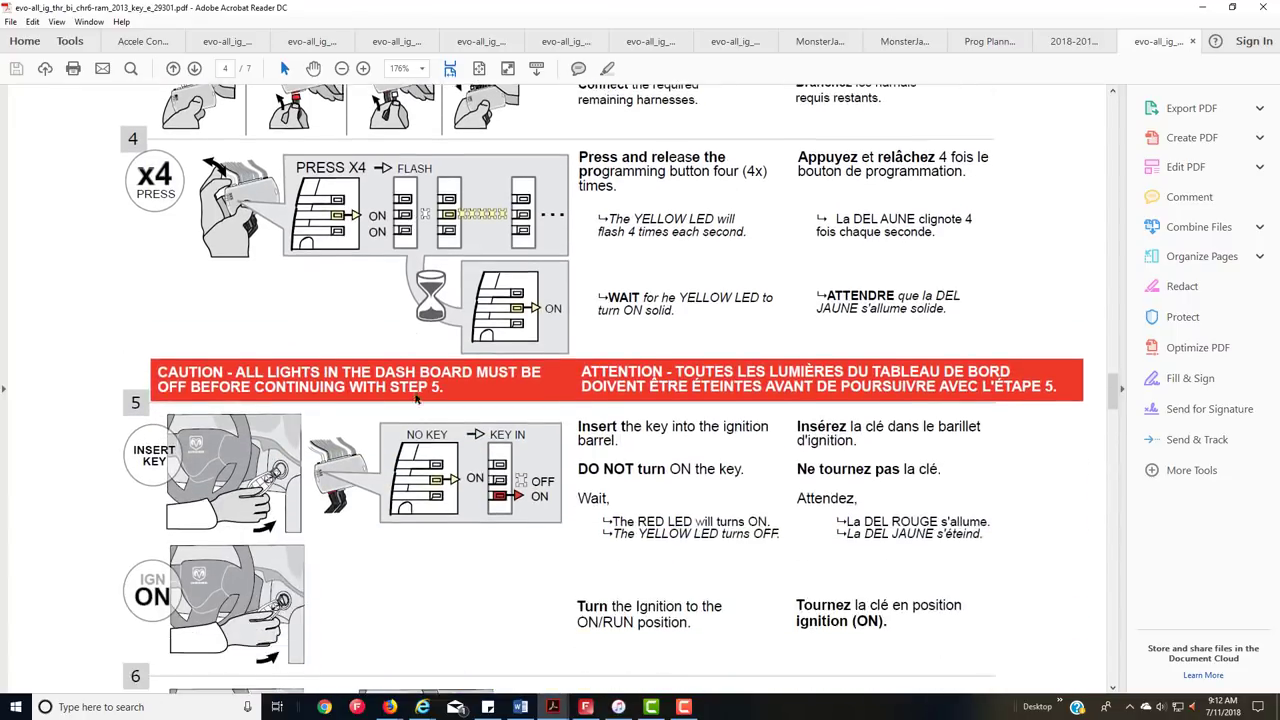
scroll(418, 394, "down", 5)
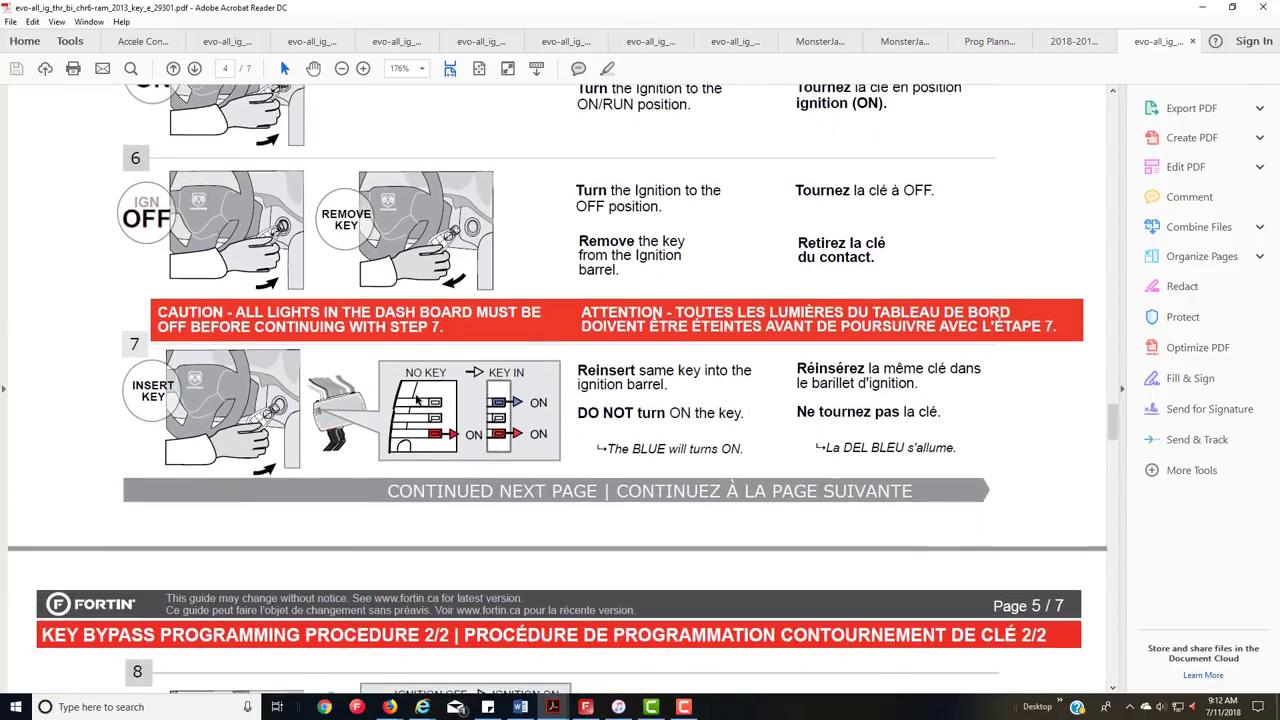
scroll(418, 398, "down", 5)
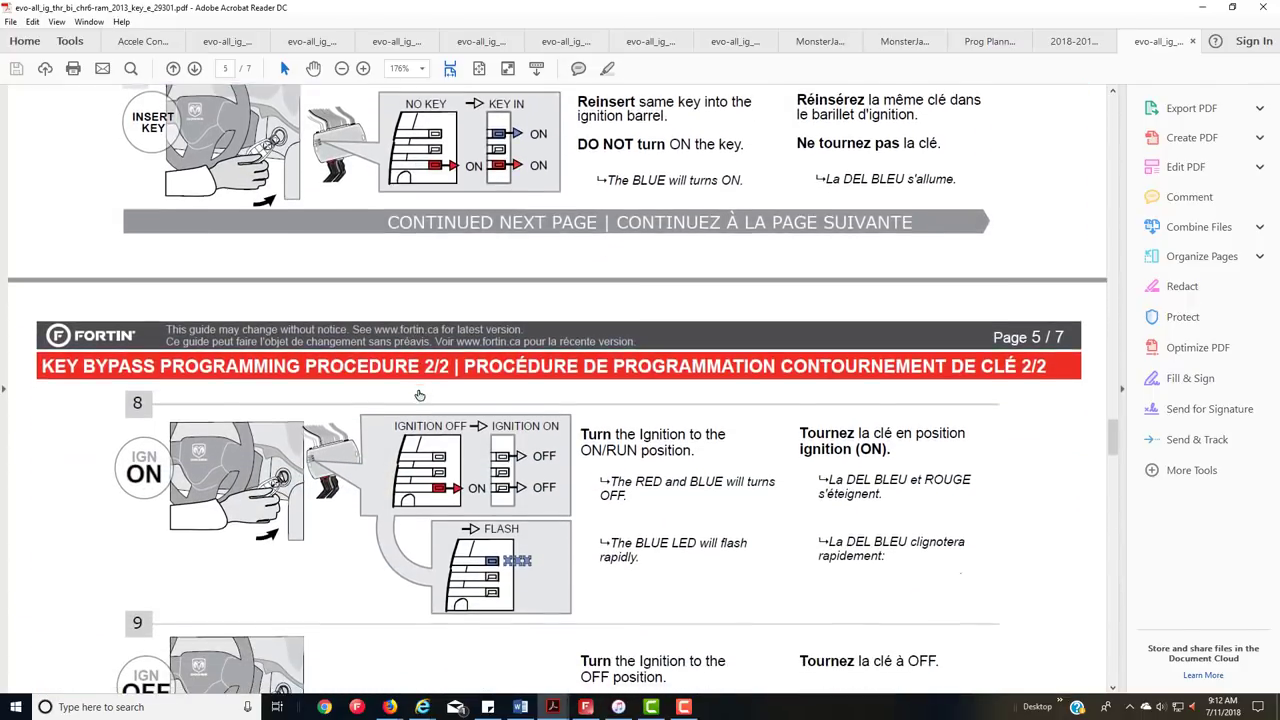
scroll(420, 396, "down", 3)
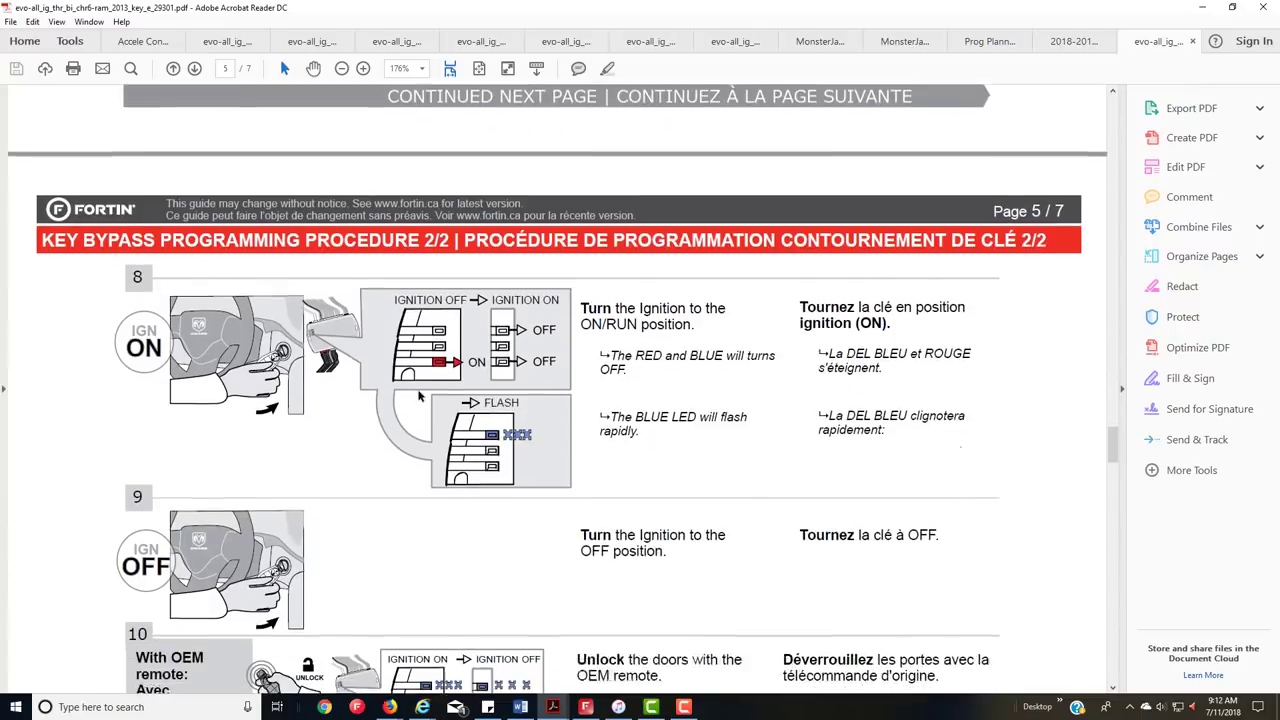
scroll(418, 396, "down", 4)
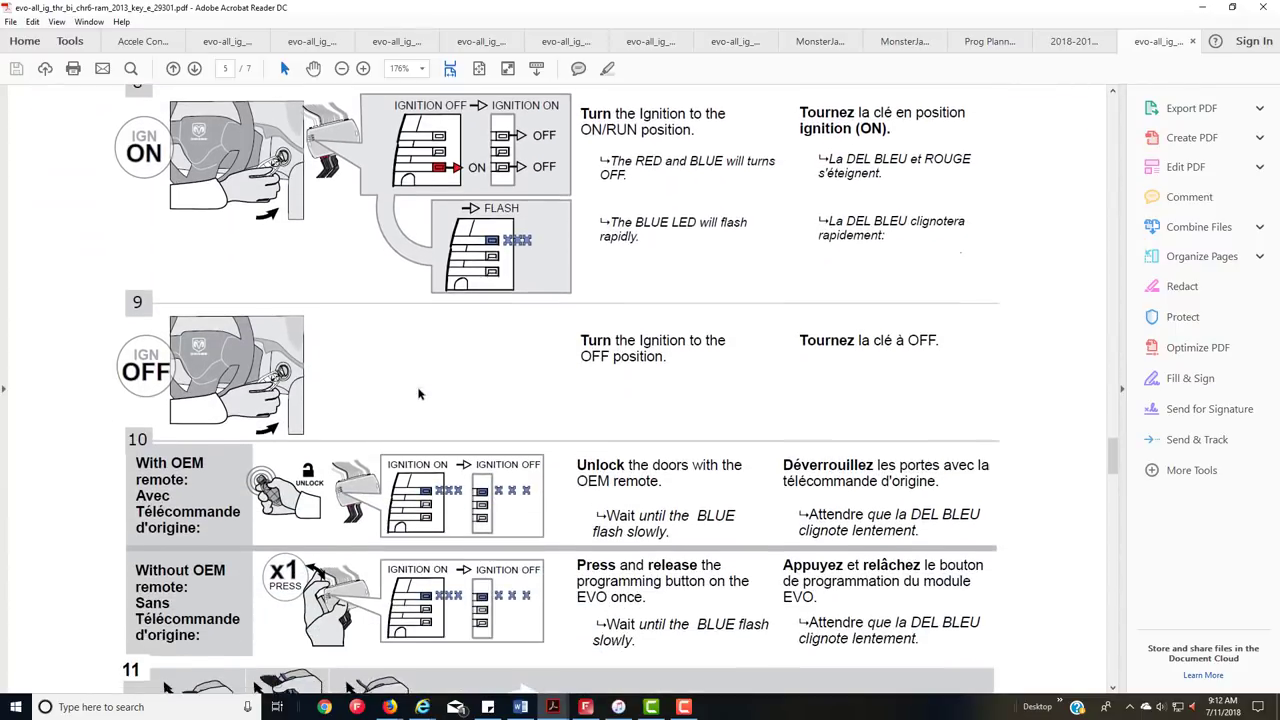
scroll(418, 395, "down", 8)
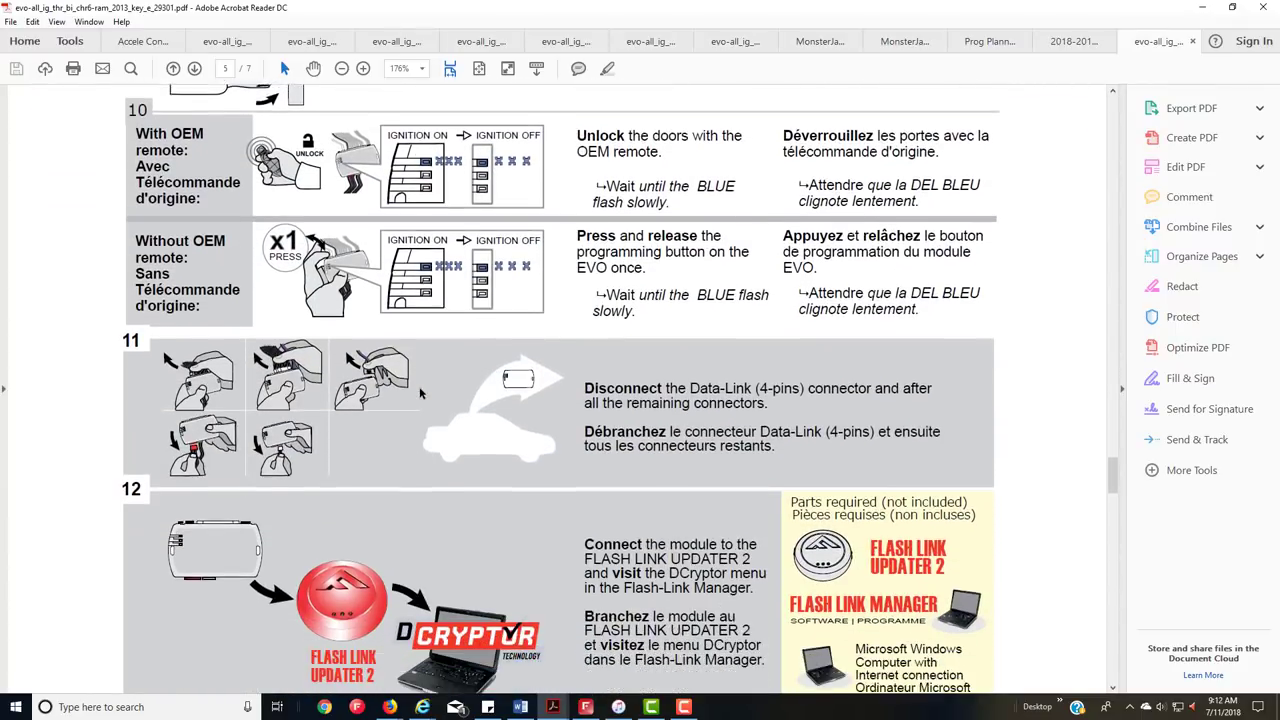
scroll(420, 395, "down", 1)
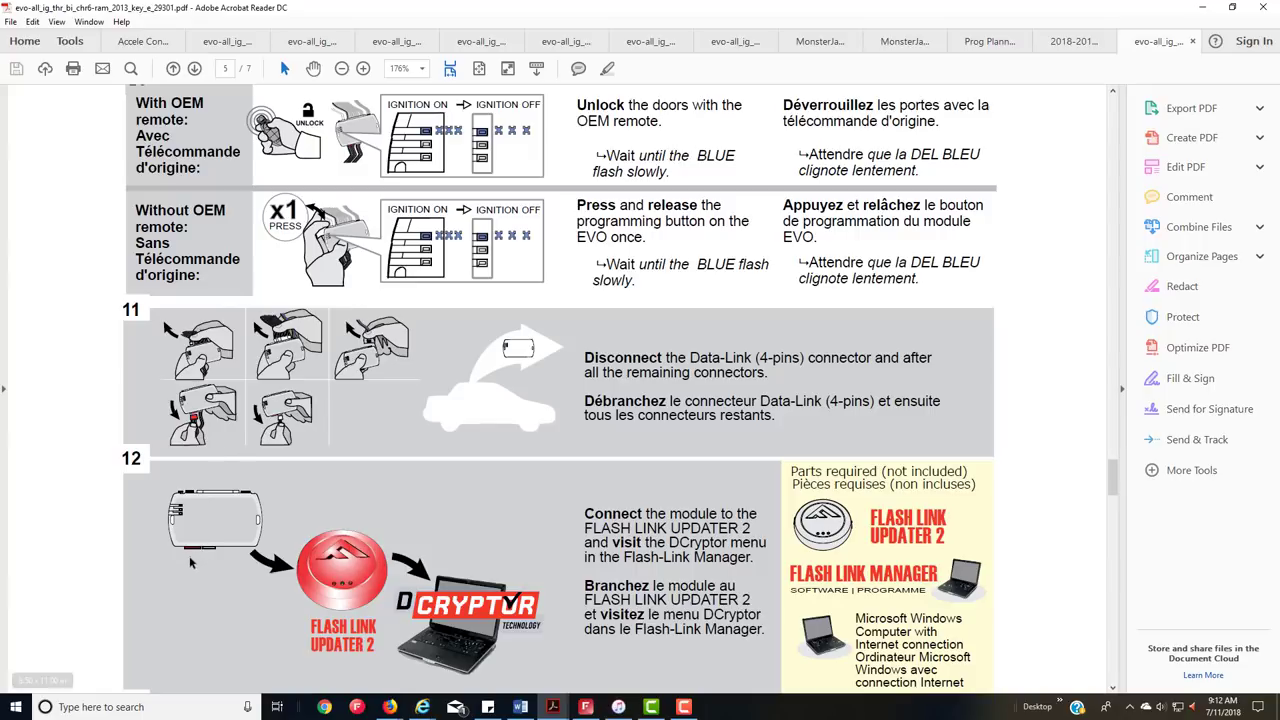
scroll(505, 540, "down", 3)
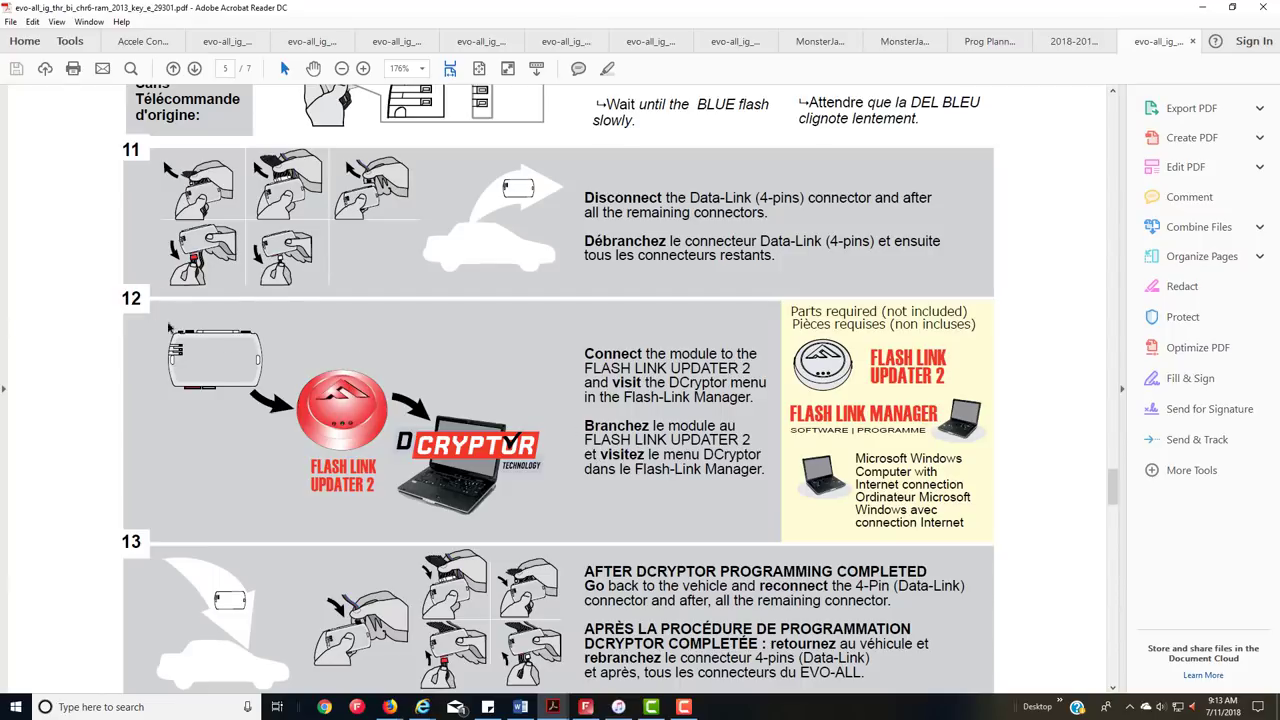
scroll(757, 435, "down", 2)
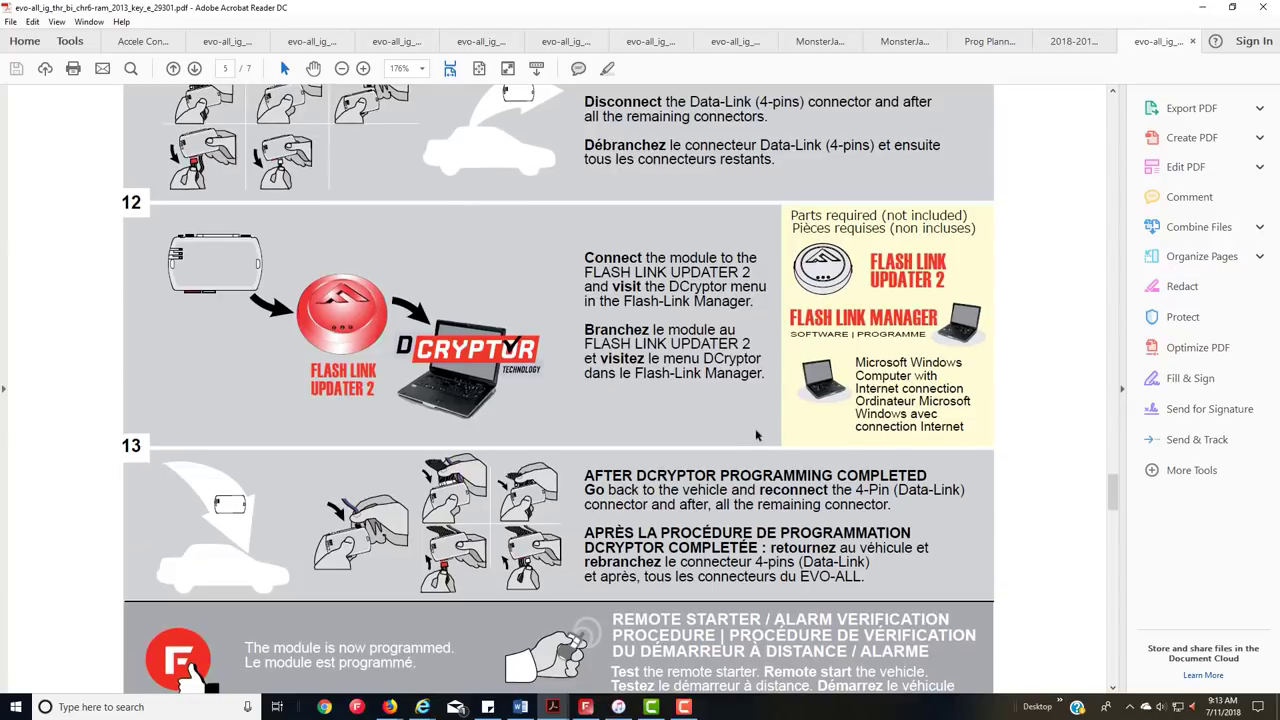
scroll(769, 536, "down", 3)
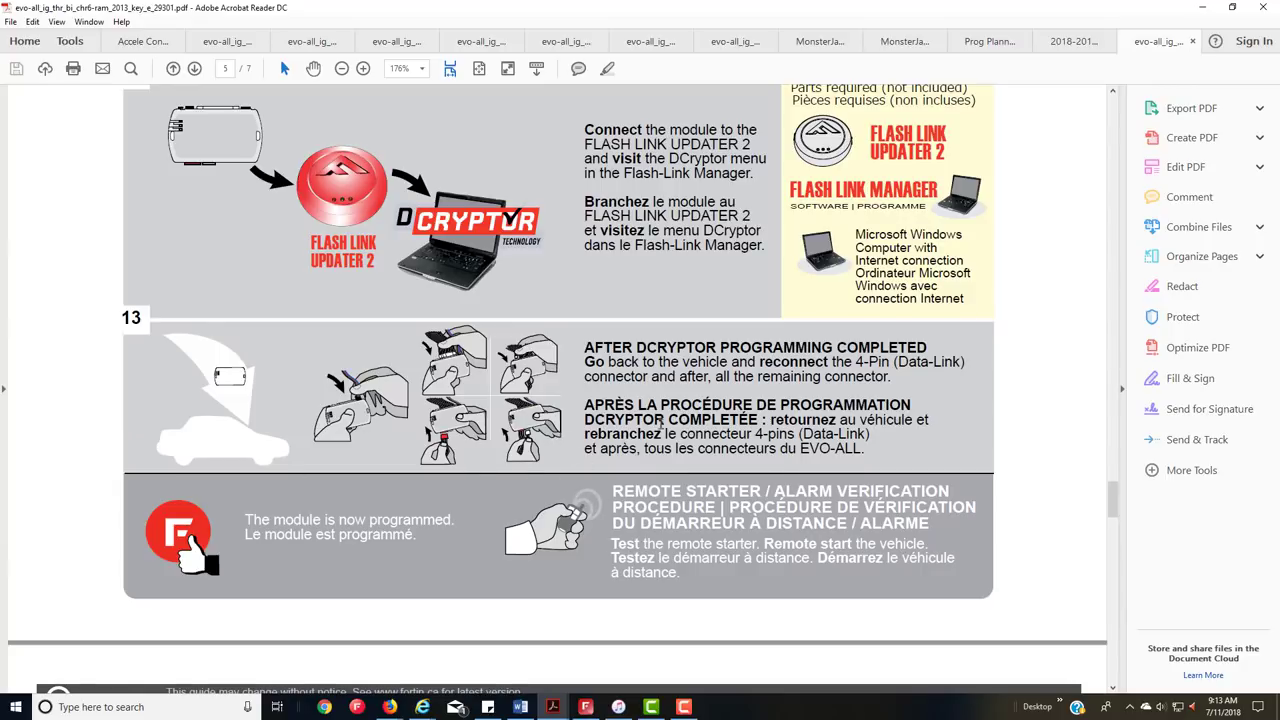
scroll(620, 405, "down", 3)
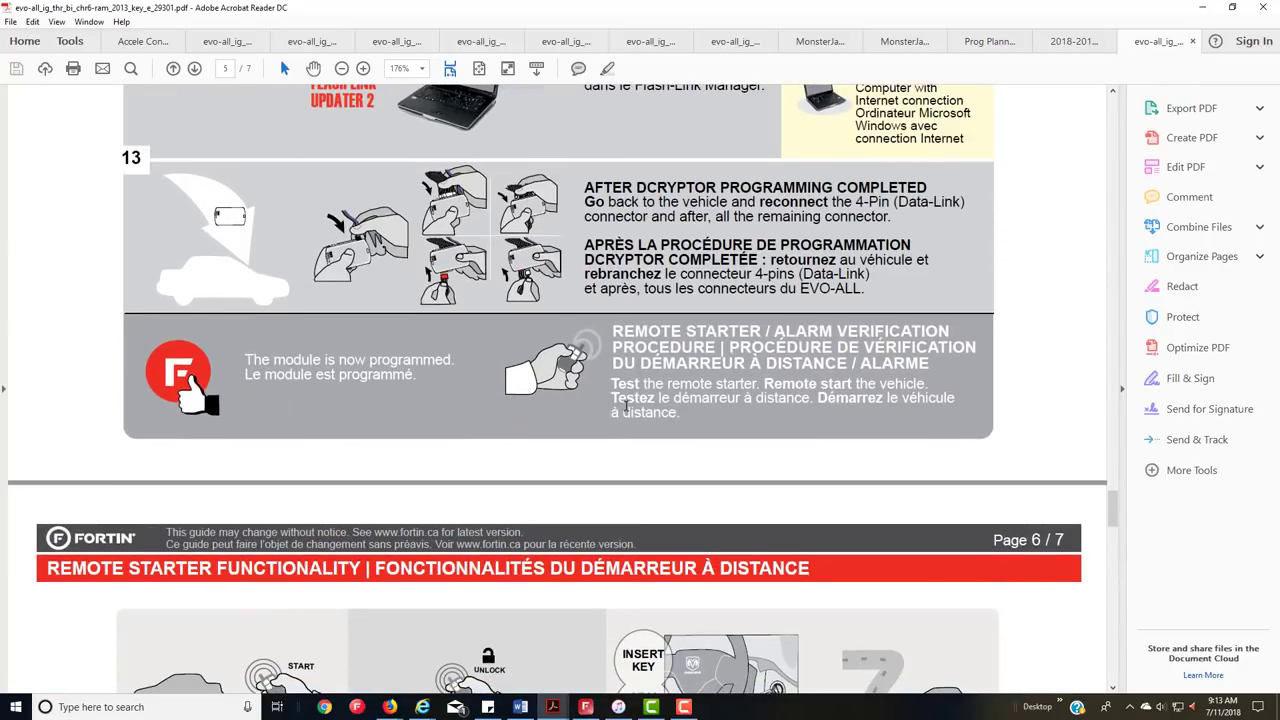
scroll(640, 390, "down", 2)
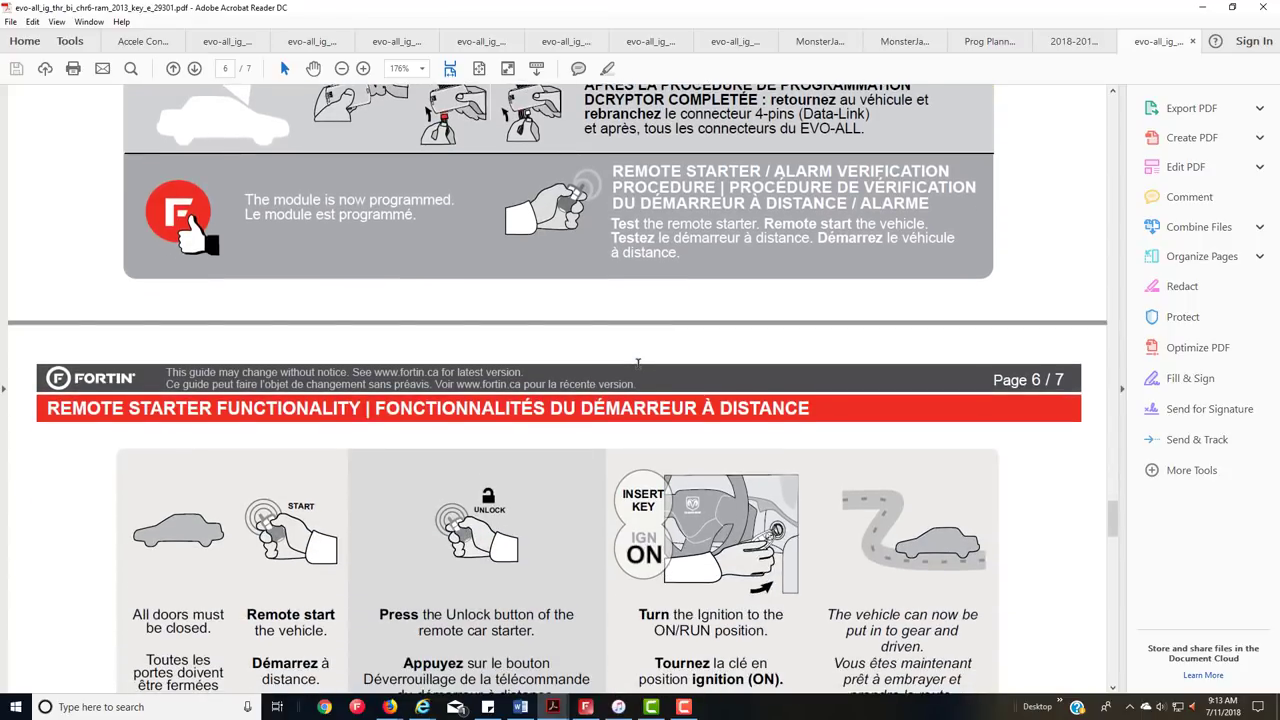
scroll(653, 376, "up", 10)
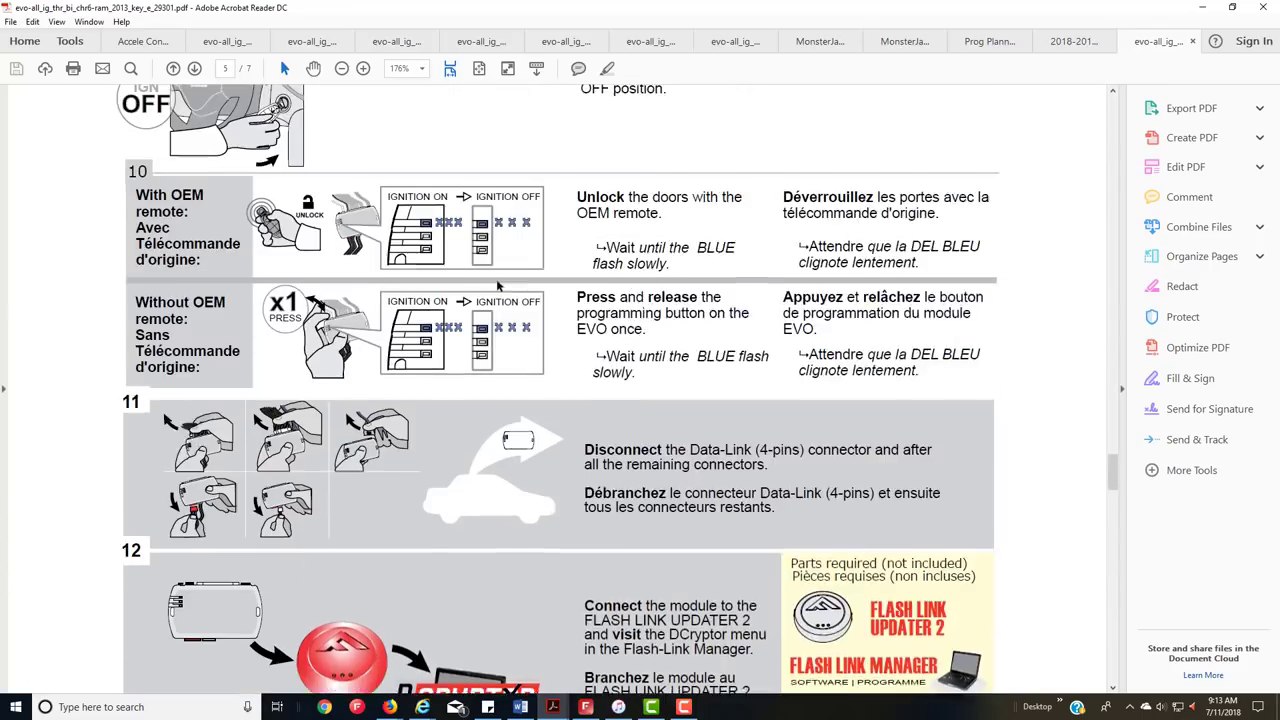
scroll(498, 286, "up", 4)
Step: Minimize the guide PDF and return to FlashLink Manager's RAM 1500 DCryptor page
left_click(1201, 8)
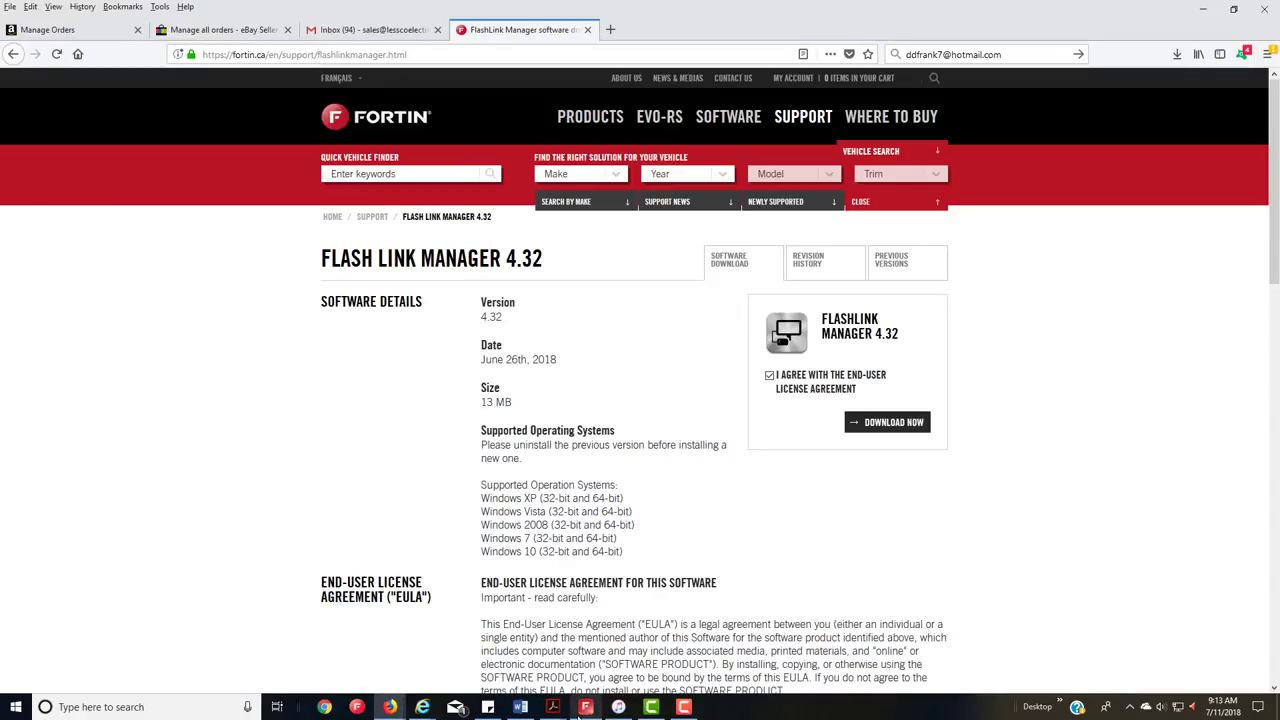
left_click(585, 707)
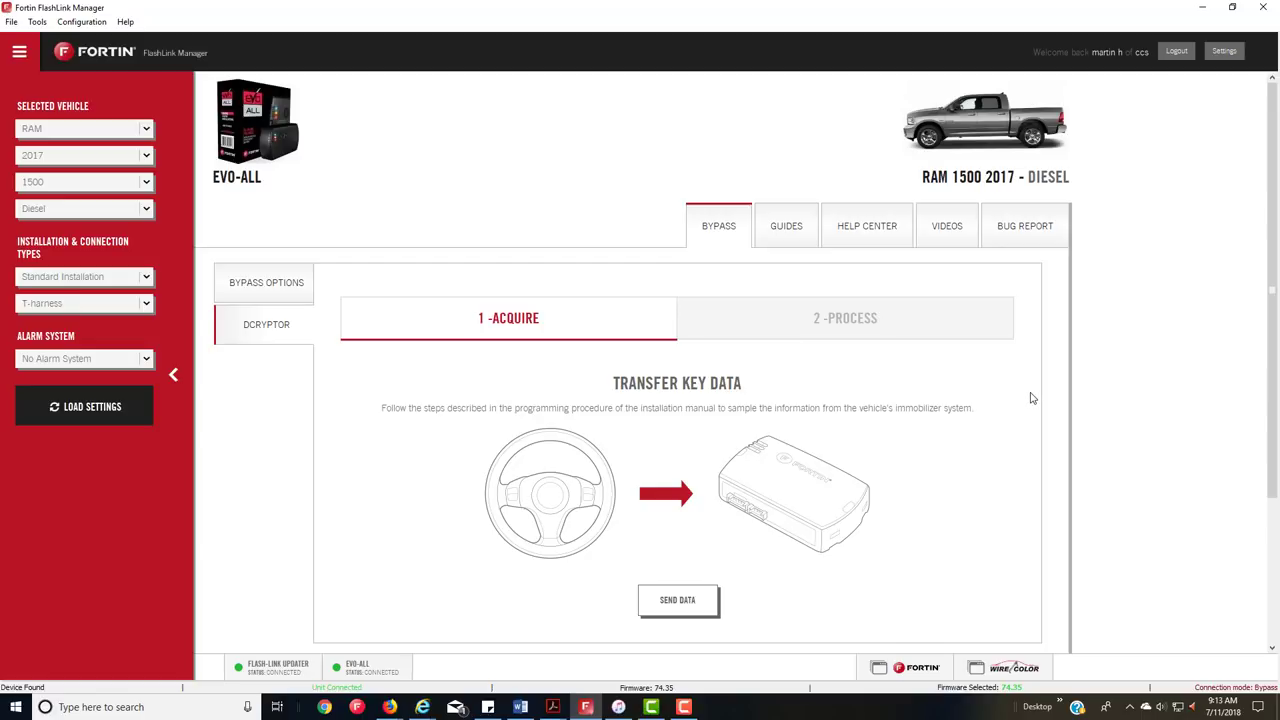
Step: Select Jeep, 2018 and Wrangler in the Selected Vehicle dropdowns and view the trim list
left_click(135, 129)
scroll(112, 200, "up", 6)
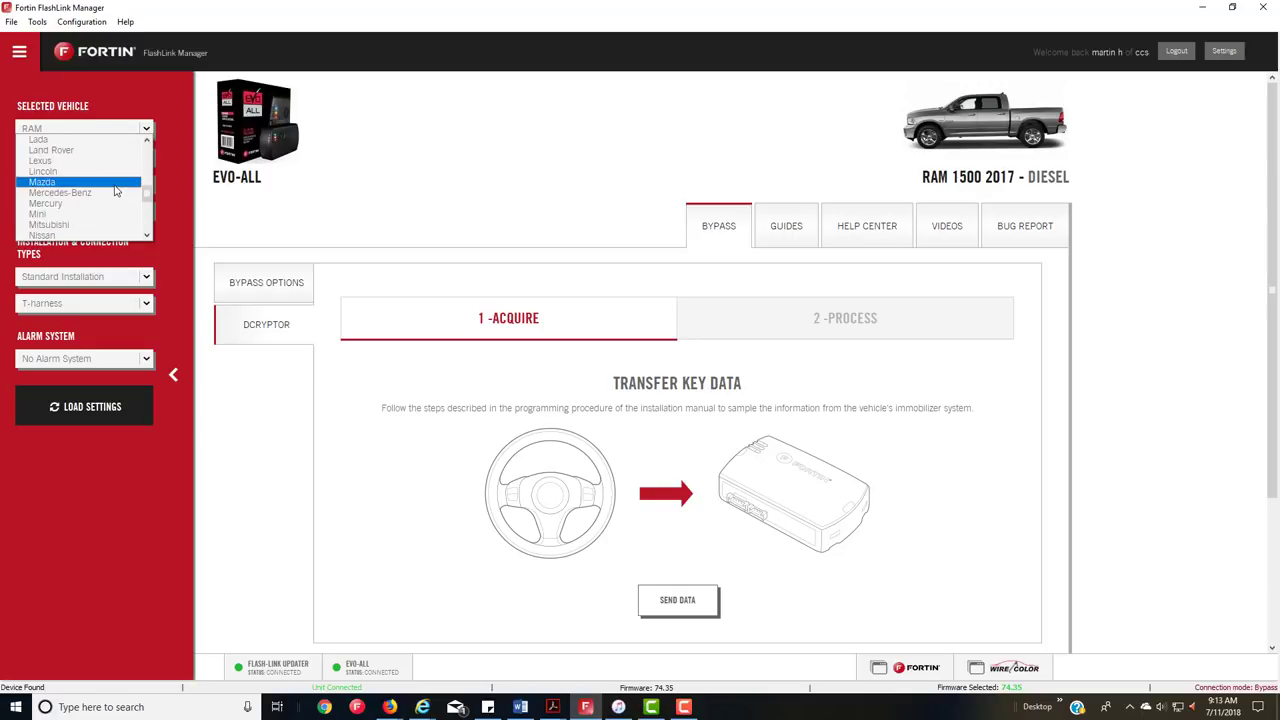
left_click(105, 214)
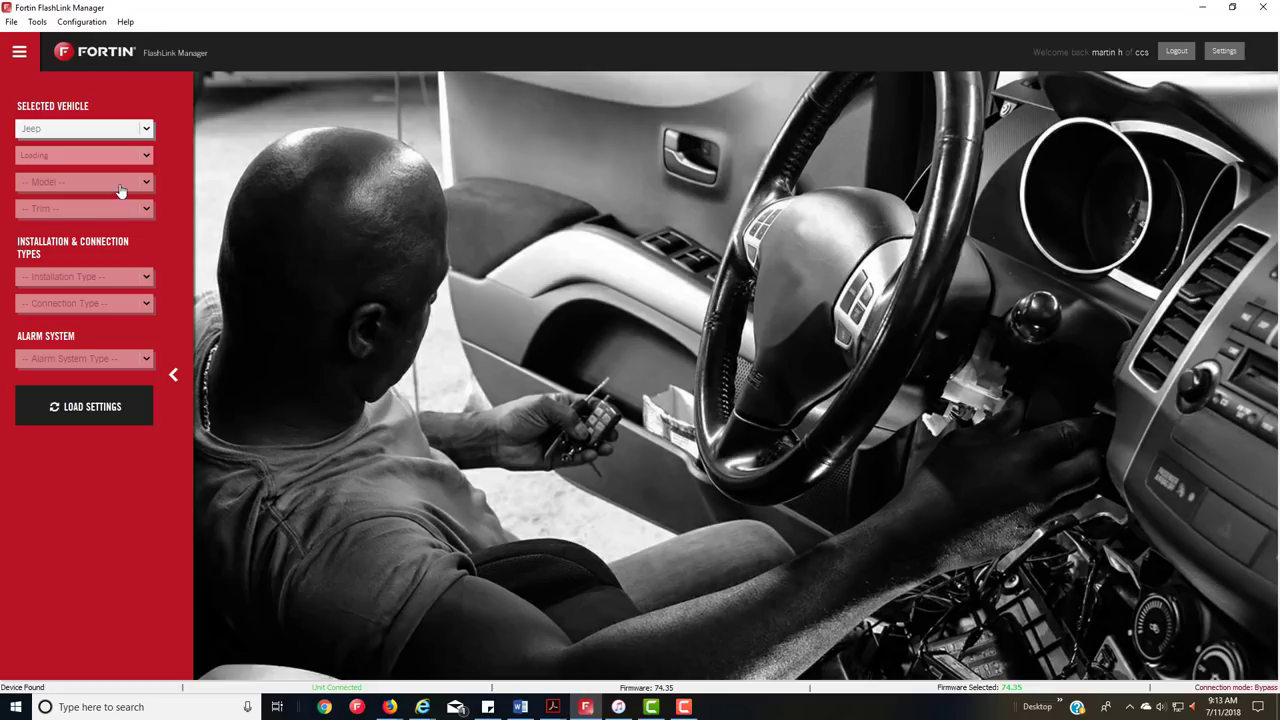
left_click(120, 158)
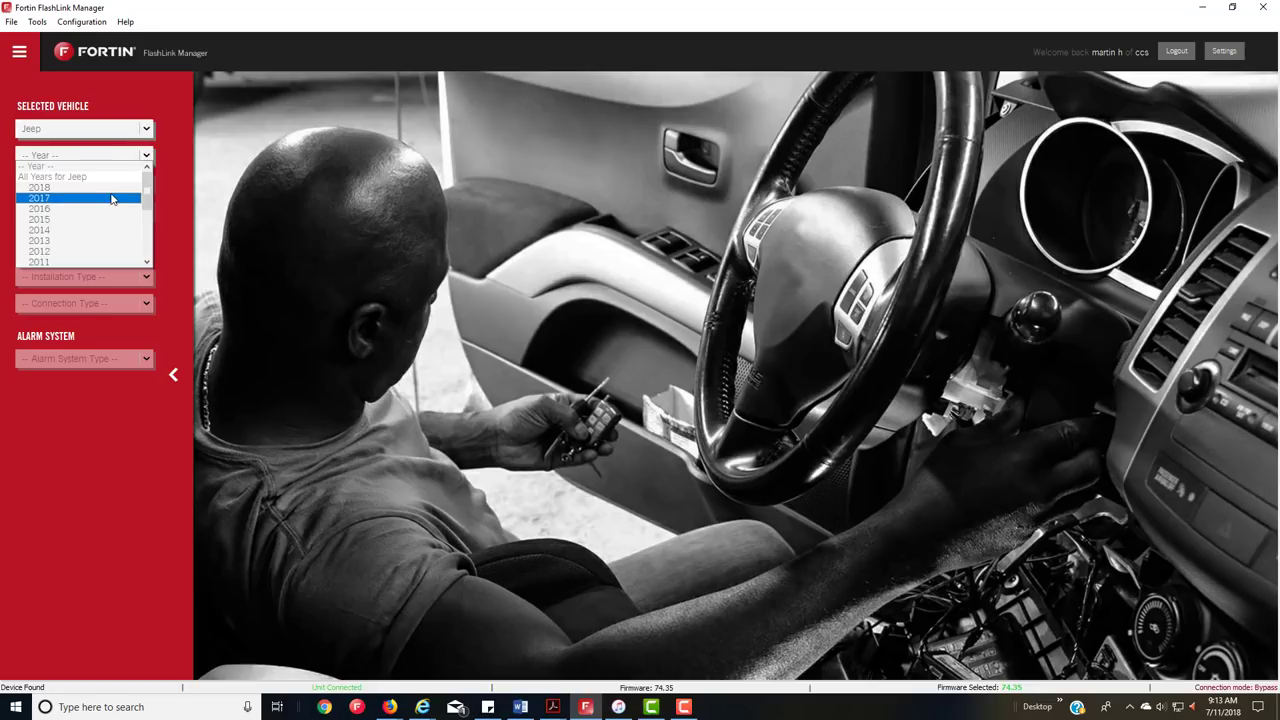
left_click(110, 188)
left_click(110, 186)
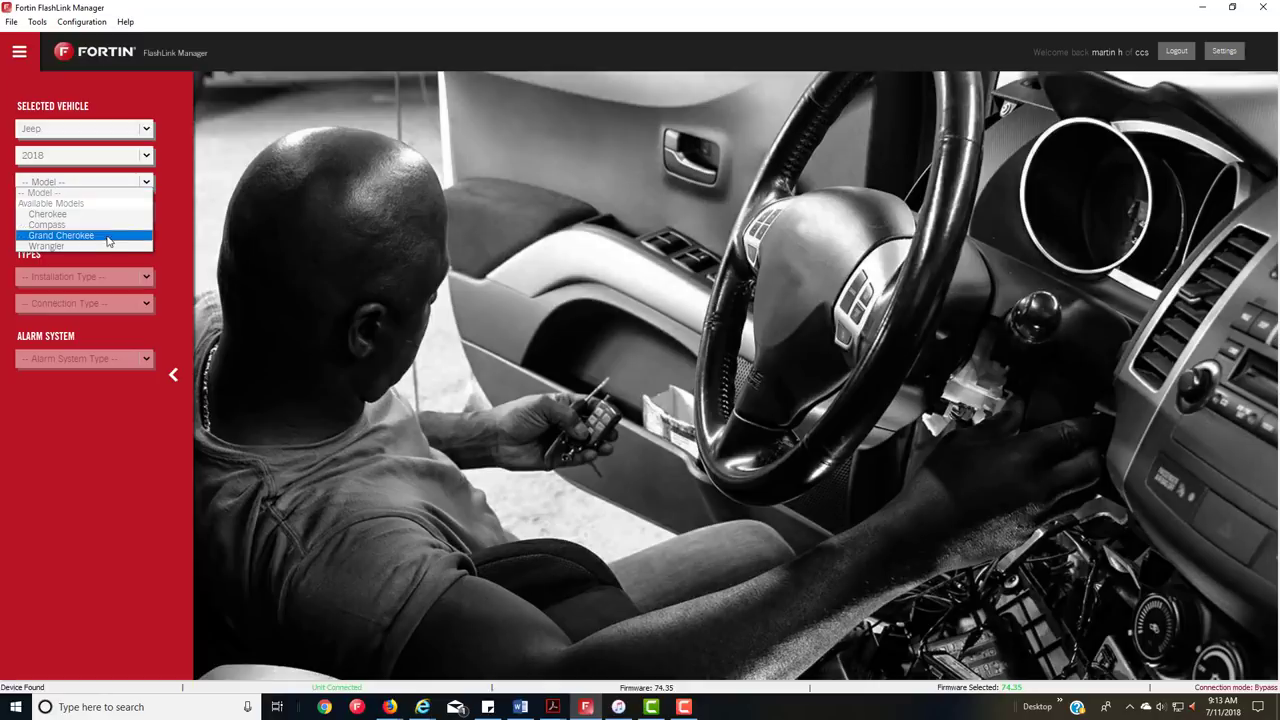
left_click(108, 224)
left_click(108, 212)
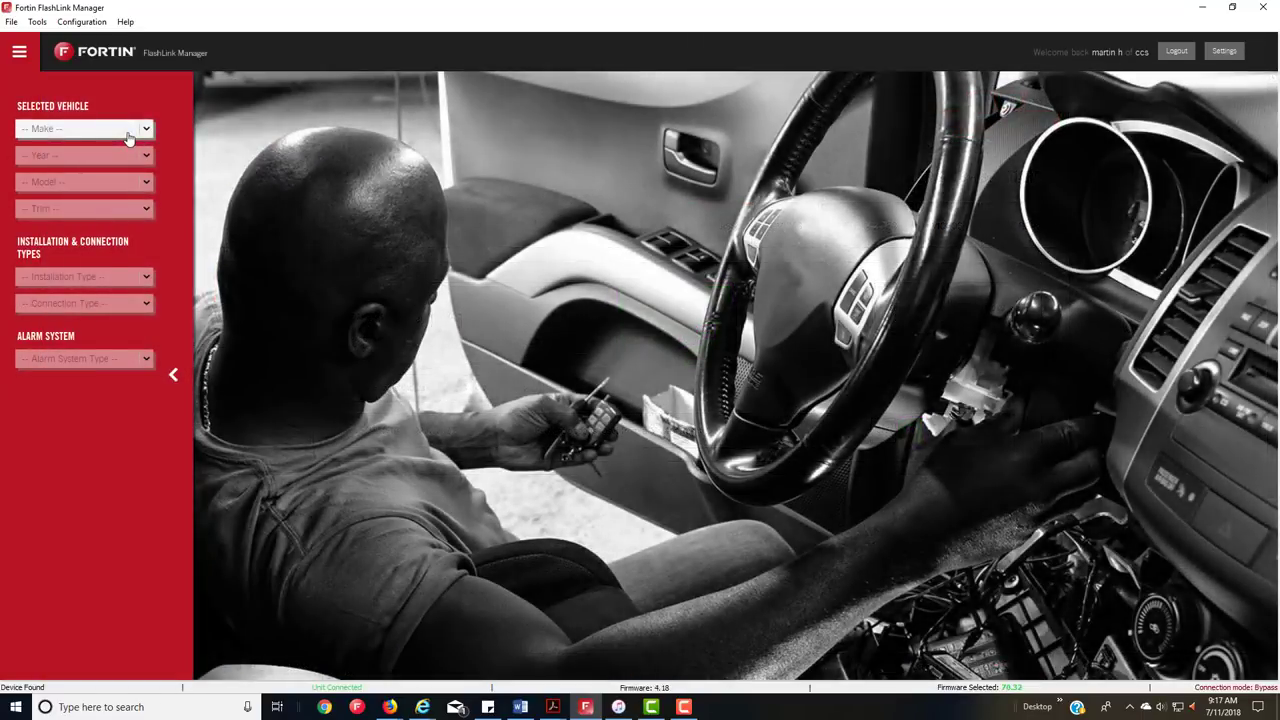
Step: Select a 2018 Jeep Wrangler with the Standard-Key trim
left_click(128, 138)
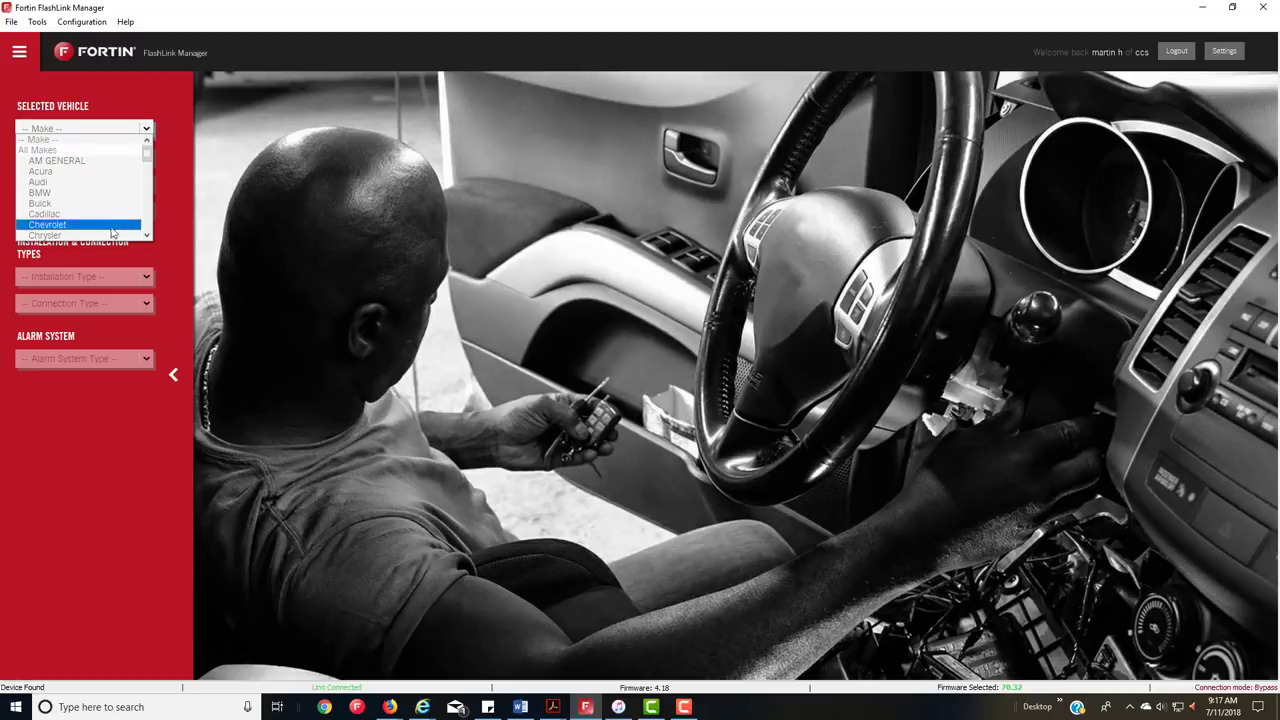
scroll(101, 218, "down", 3)
left_click(101, 198)
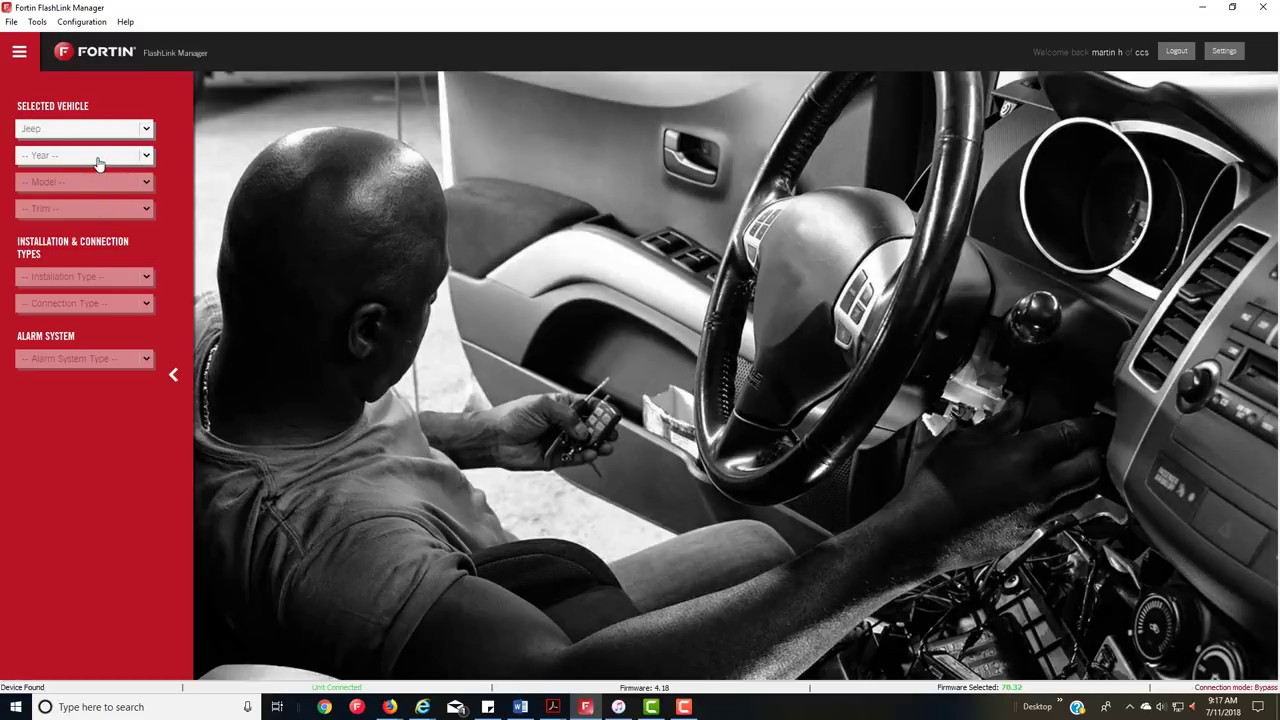
left_click(100, 155)
left_click(100, 178)
left_click(100, 182)
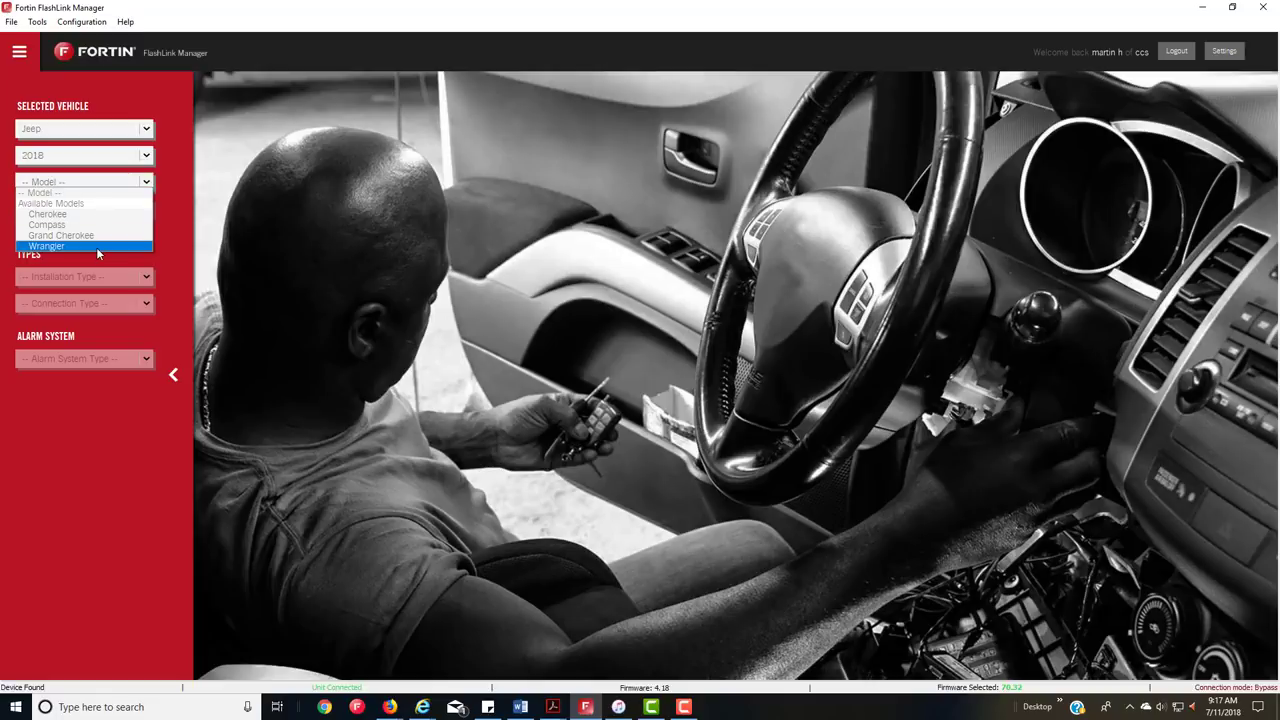
left_click(97, 247)
left_click(97, 210)
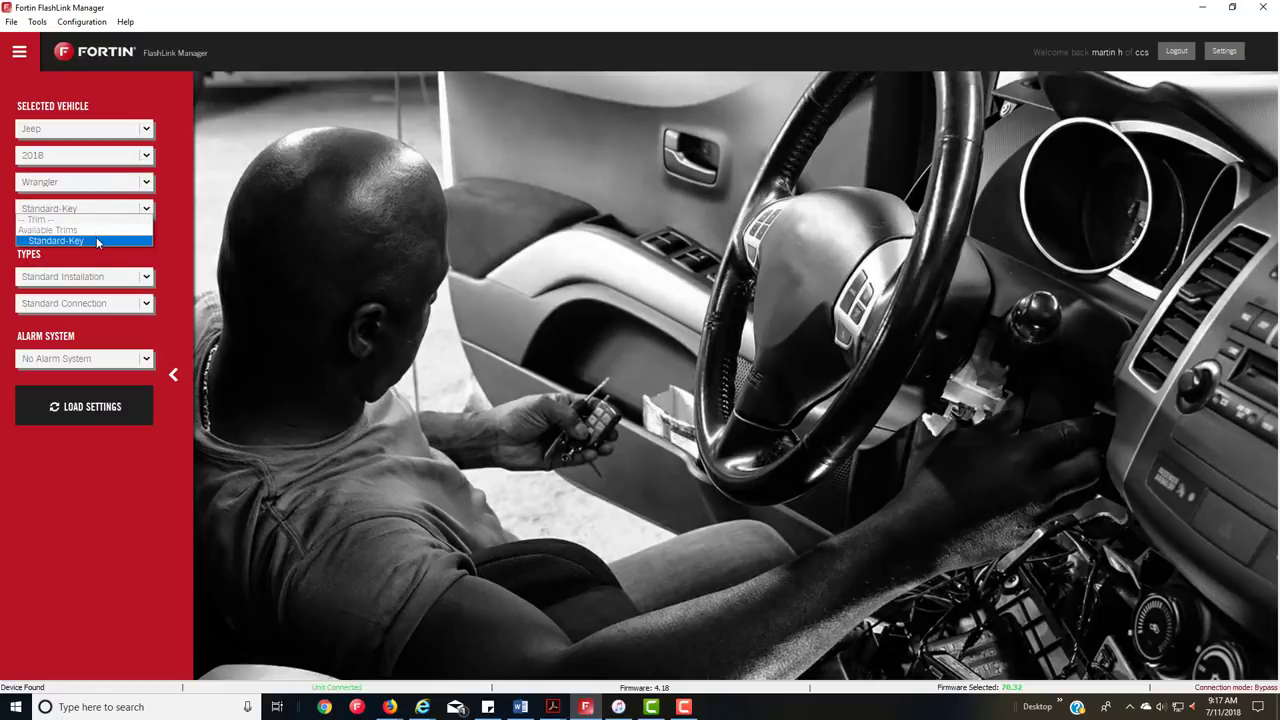
left_click(97, 241)
Step: Choose Standard Installation, T-harness and No Alarm System, then load the module settings
left_click(102, 276)
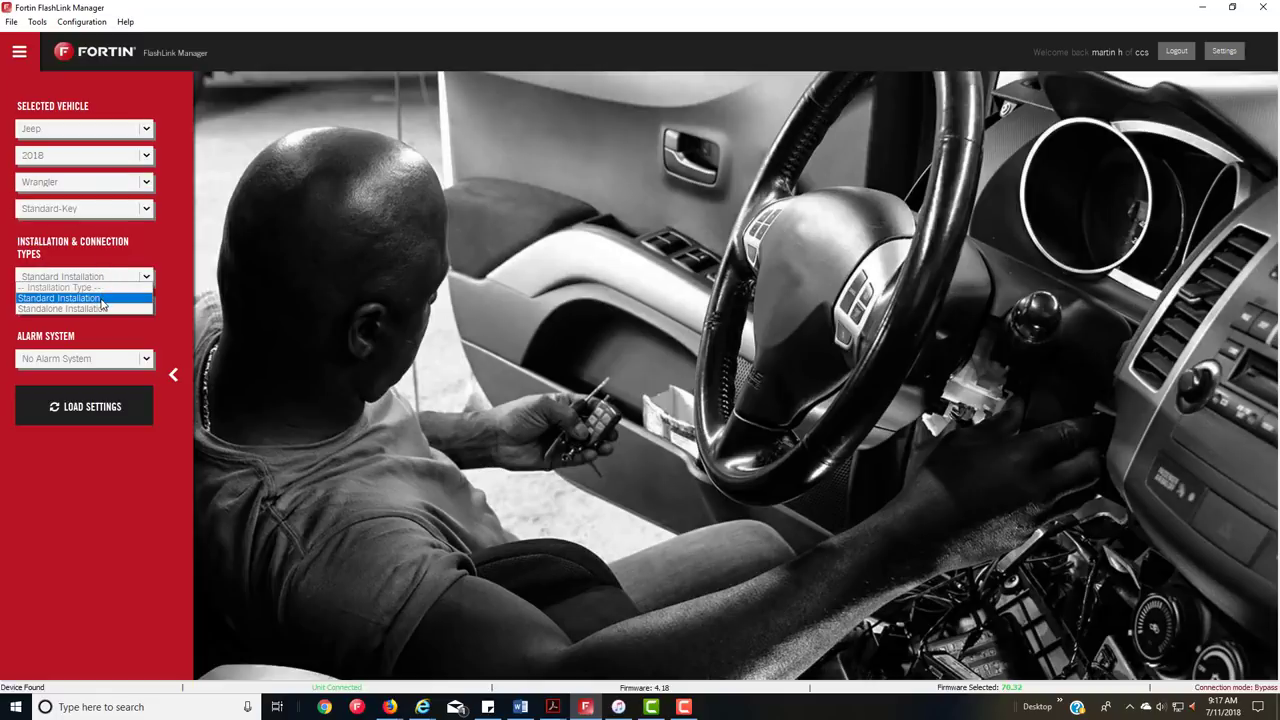
left_click(100, 298)
left_click(100, 310)
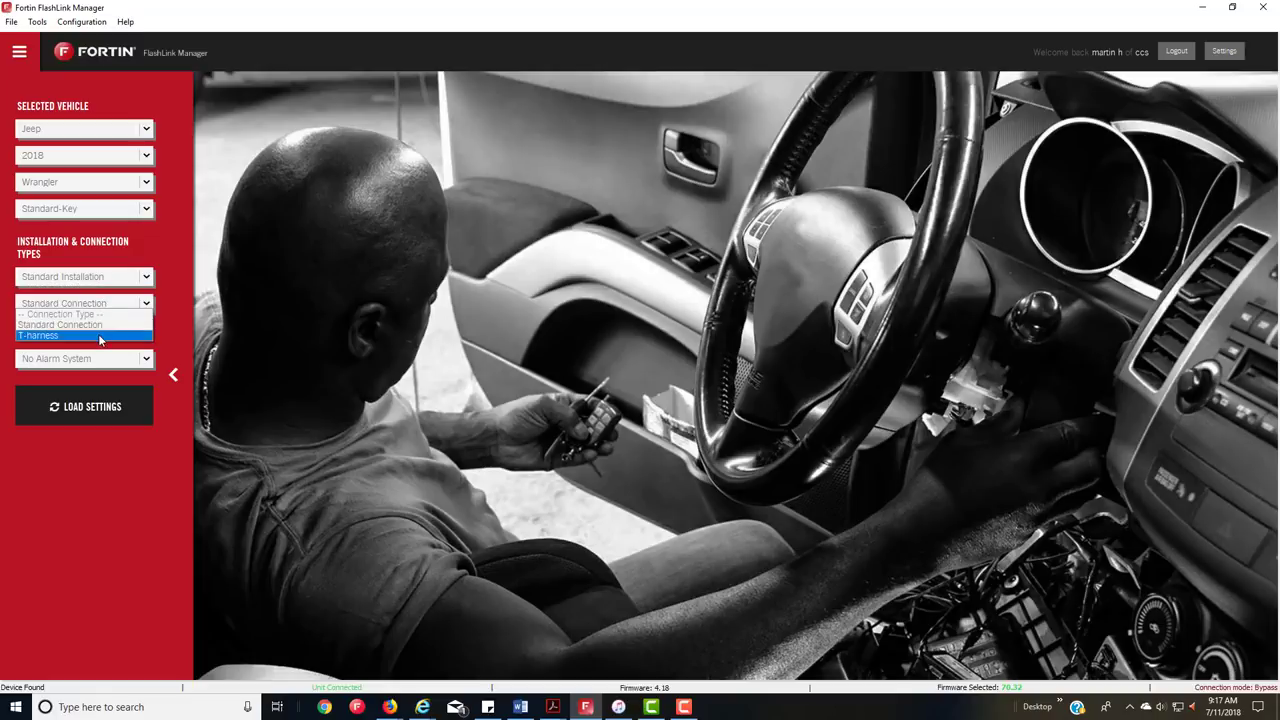
left_click(101, 332)
left_click(100, 362)
left_click(100, 374)
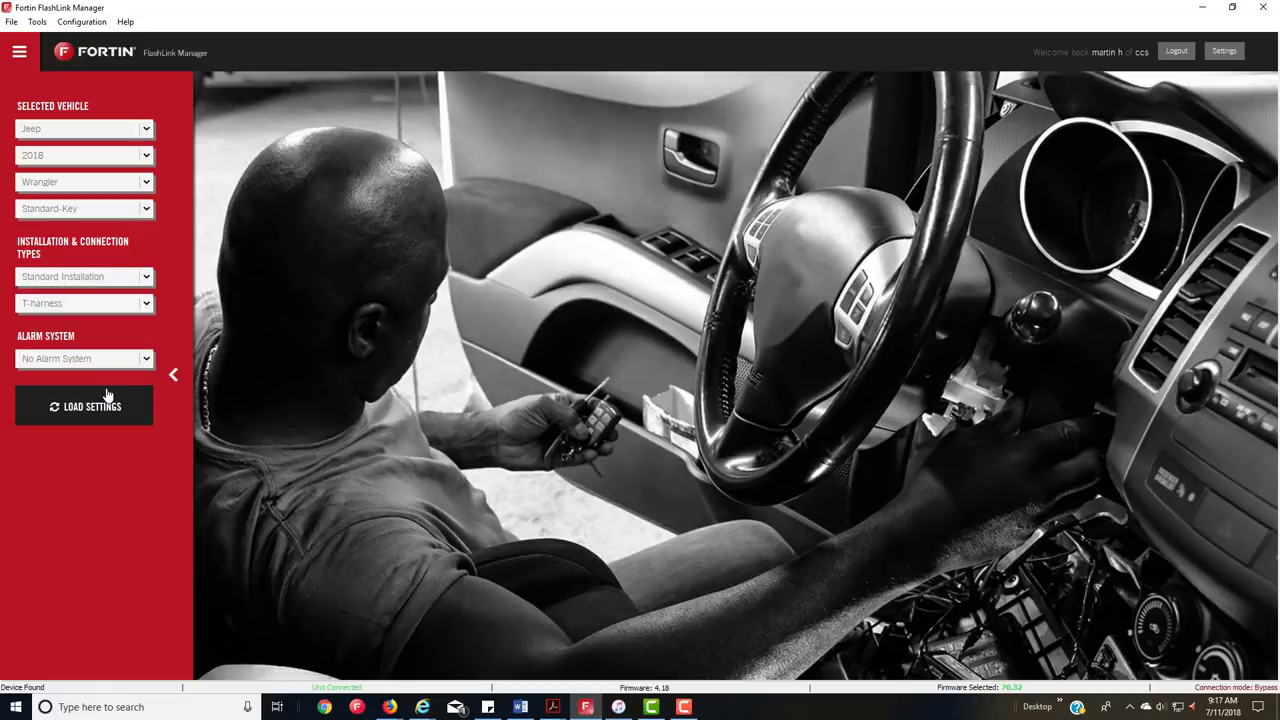
left_click(100, 407)
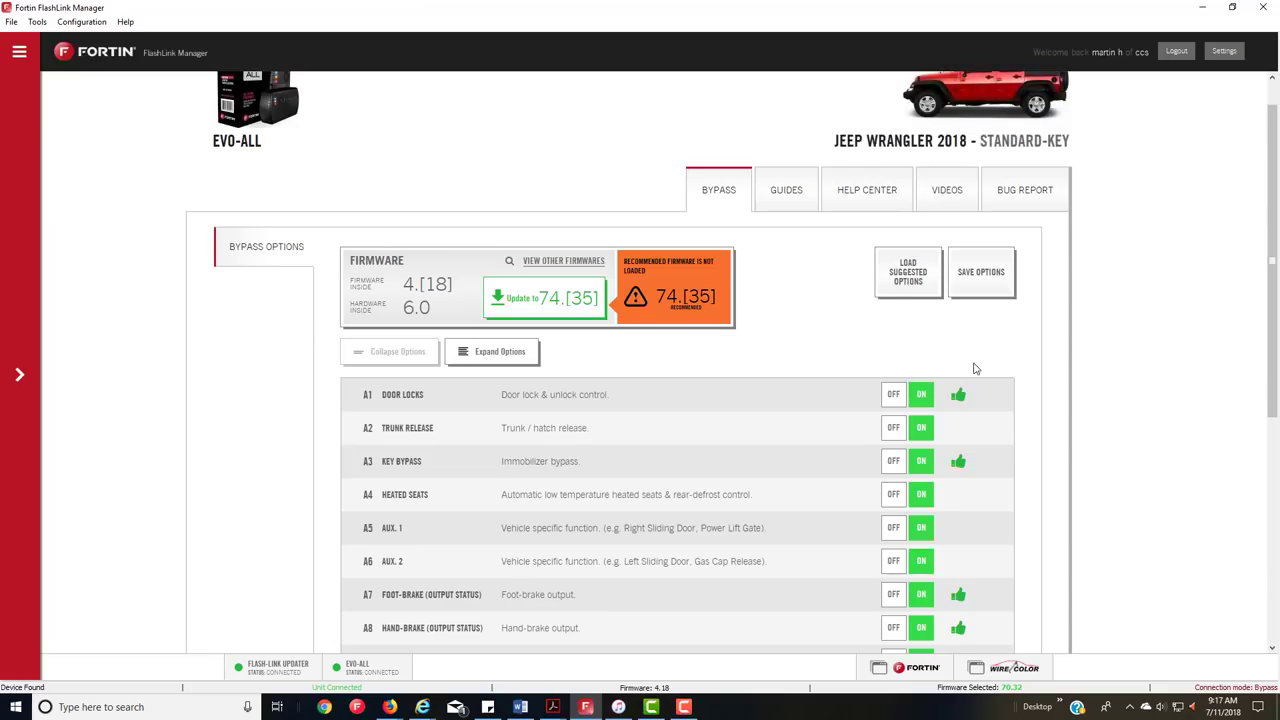
Step: Start the EVO-ALL firmware update from 4.[18] to the recommended 74.[35] and confirm it
scroll(980, 330, "down", 3)
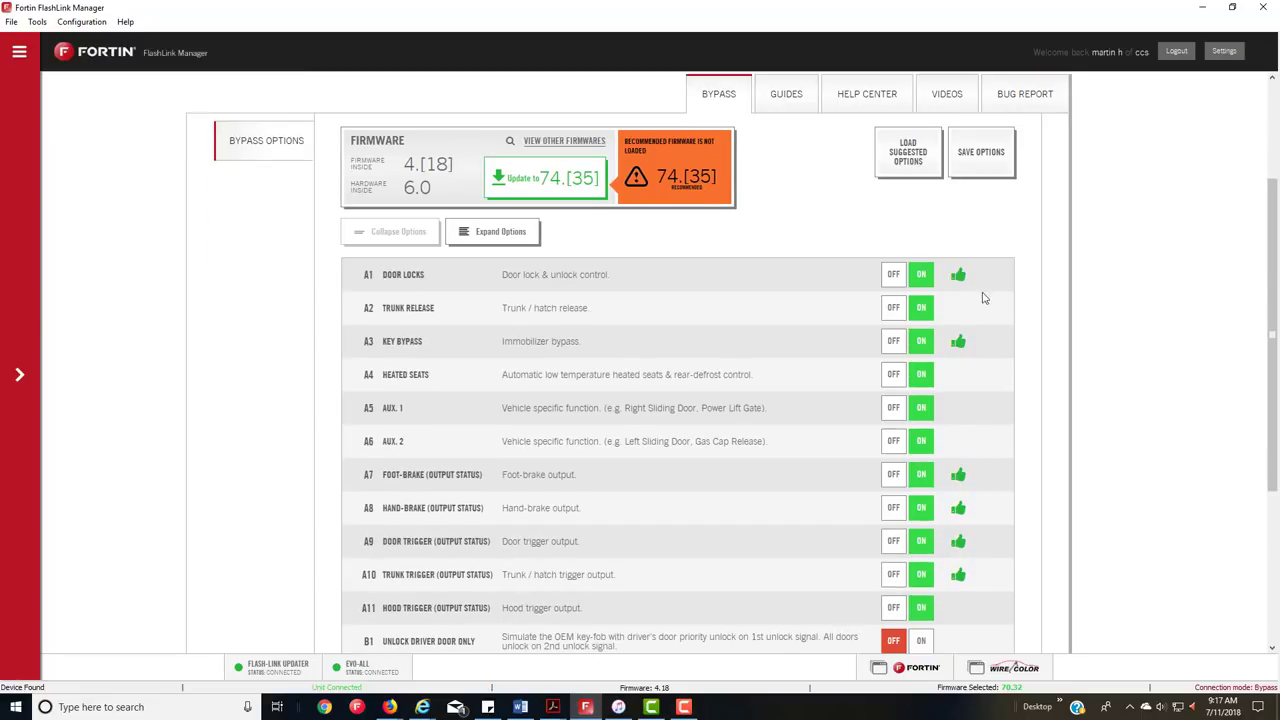
scroll(985, 430, "down", 5)
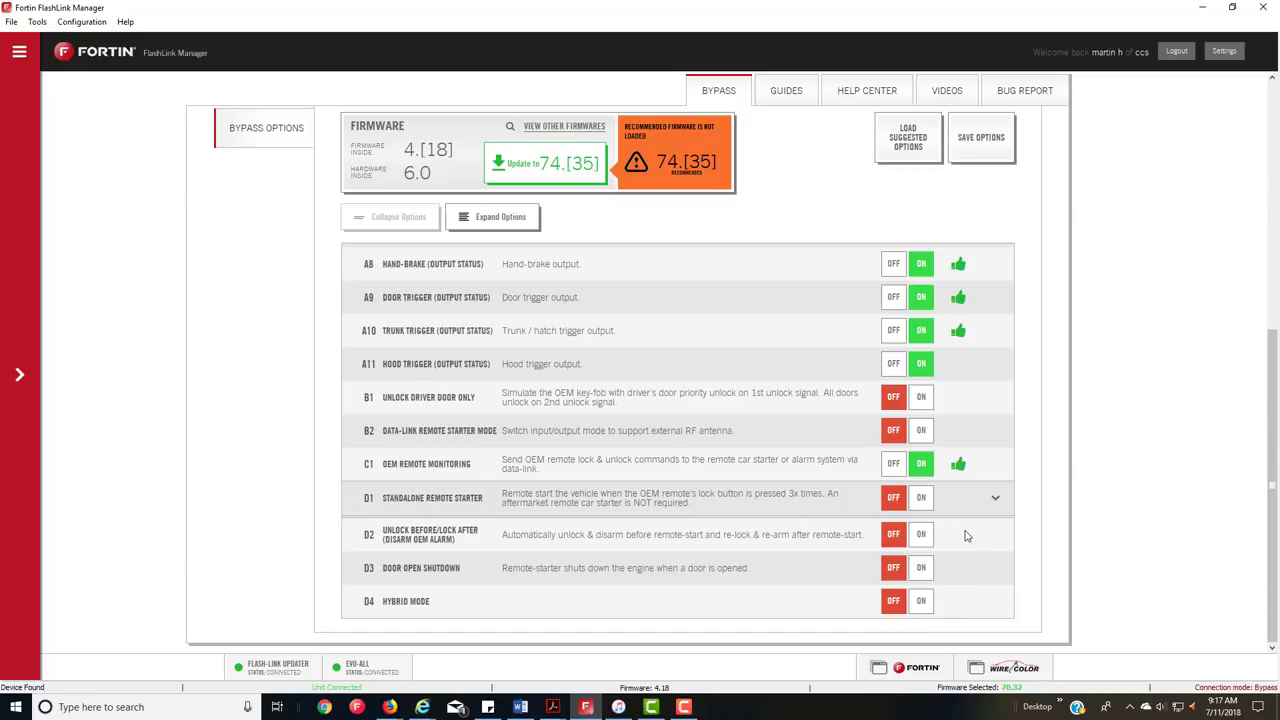
left_click(549, 173)
left_click(611, 460)
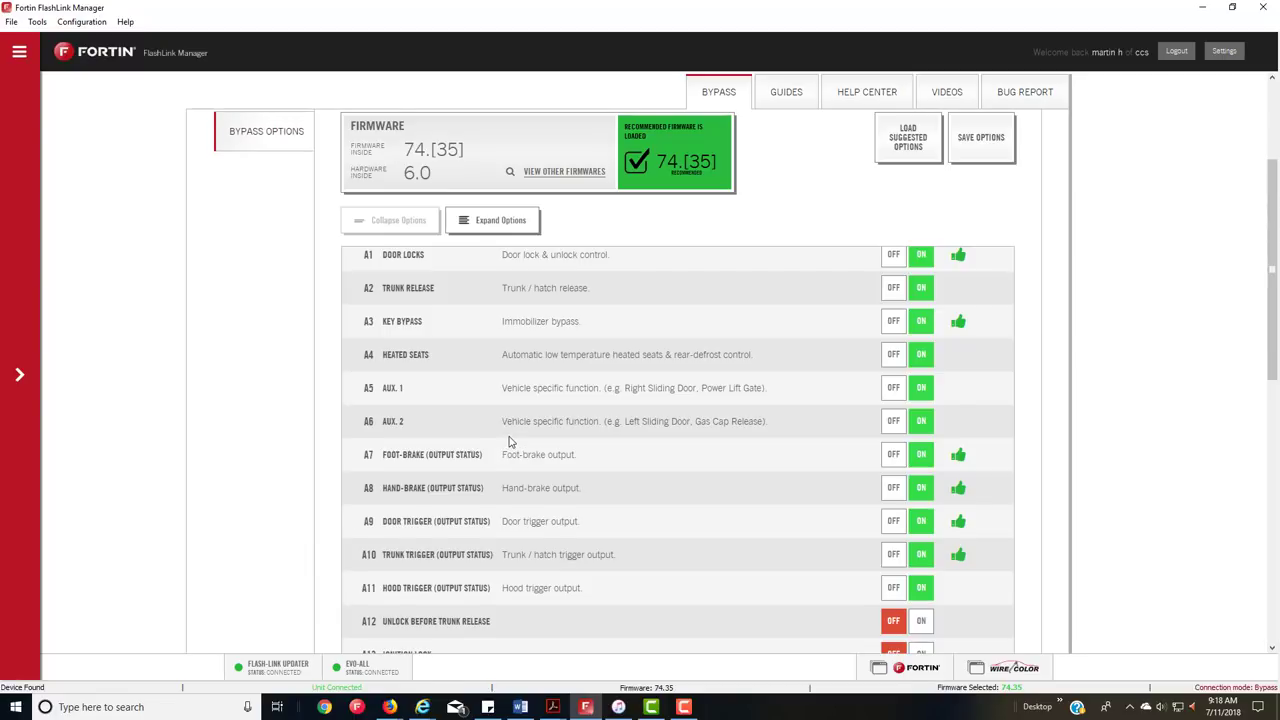
Step: Check that the Firmware box shows 74.[35] both inside the module and as recommended
scroll(505, 441, "up", 2)
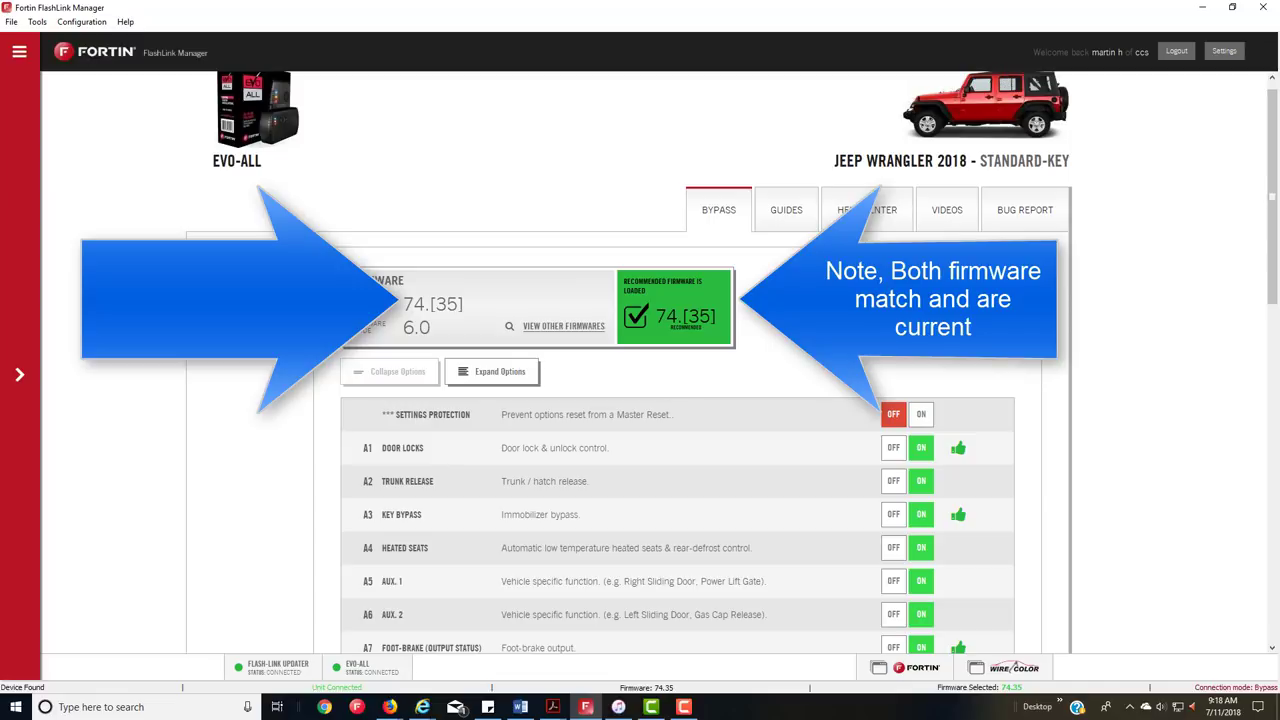
left_click(791, 221)
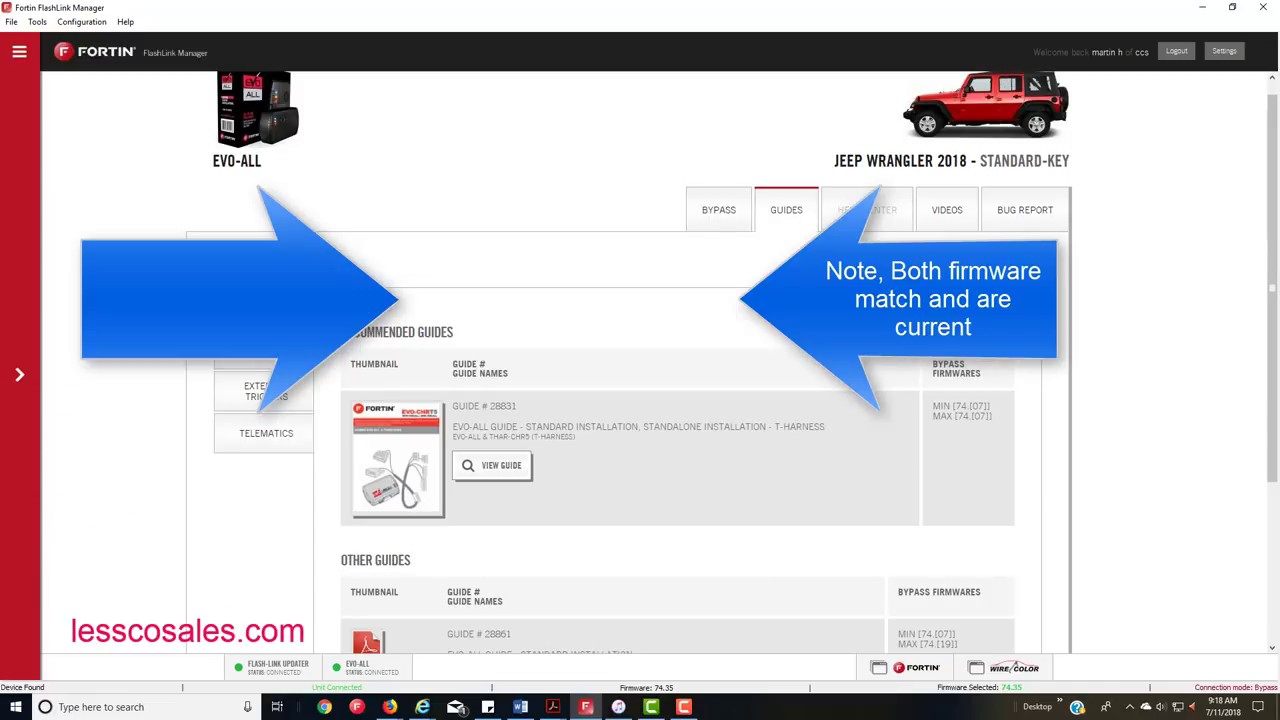
left_click(867, 210)
left_click(946, 212)
left_click(1012, 217)
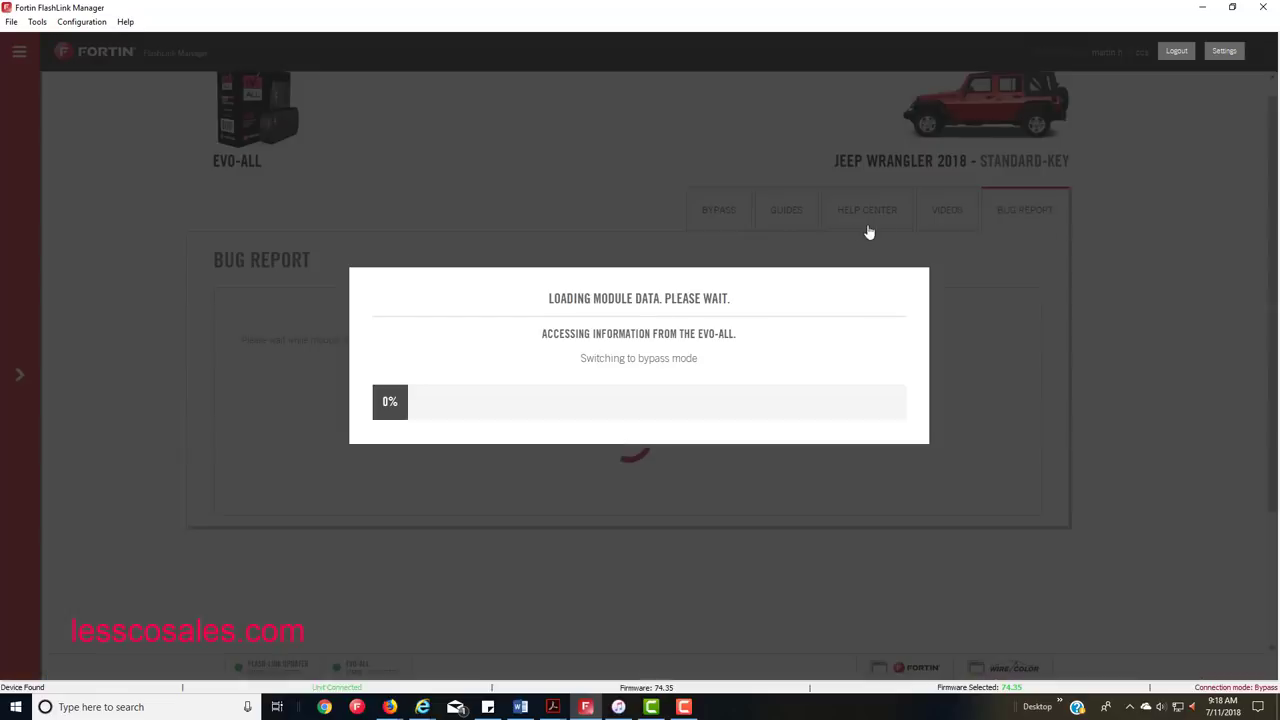
left_click(716, 219)
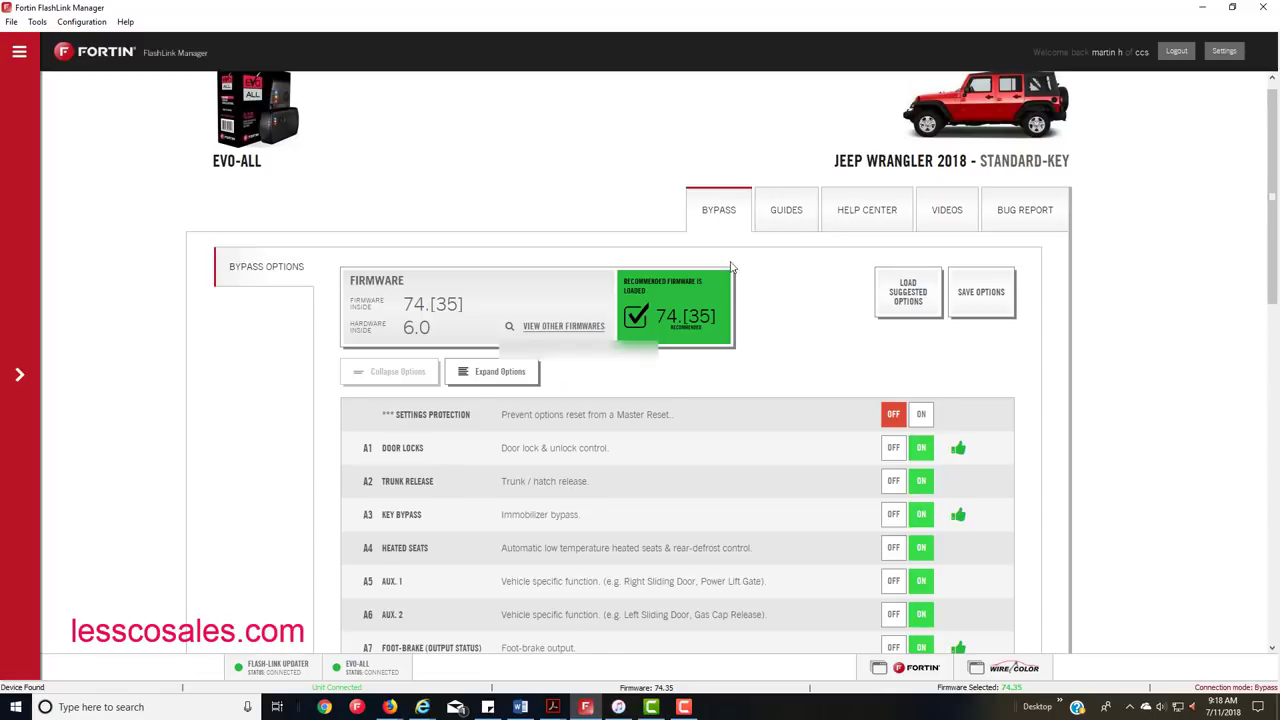
scroll(808, 350, "down", 3)
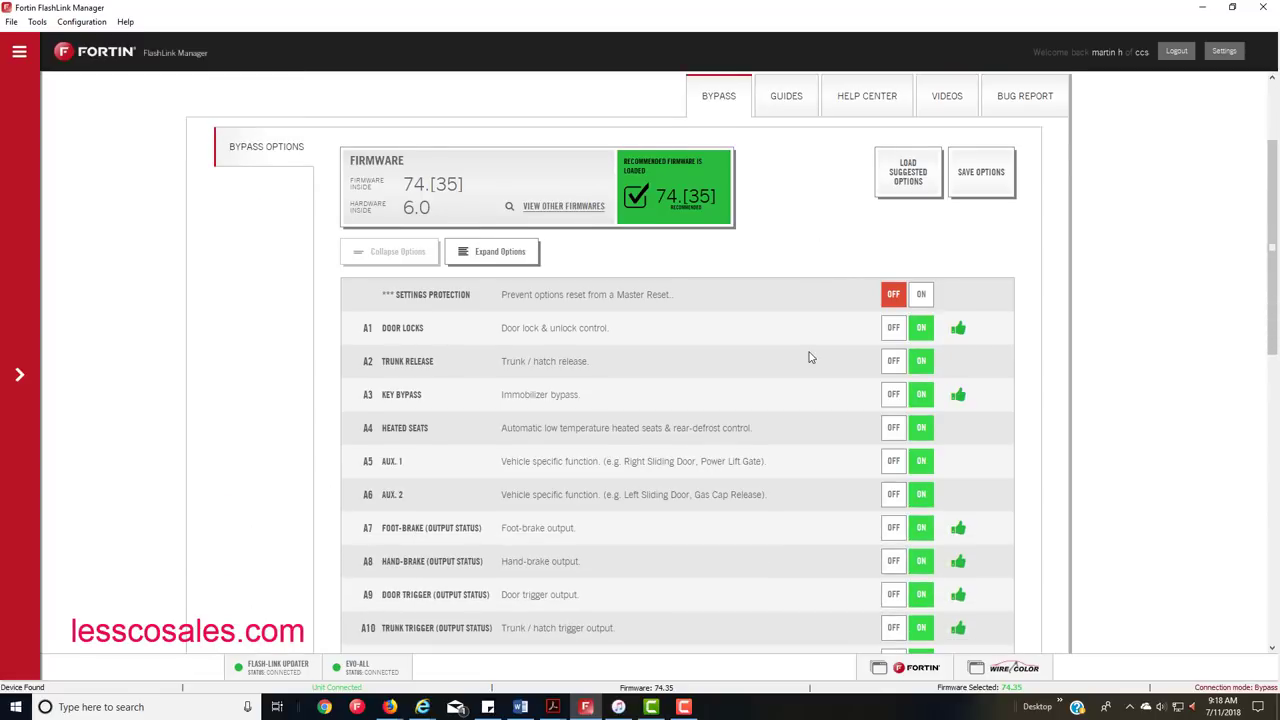
scroll(836, 368, "down", 5)
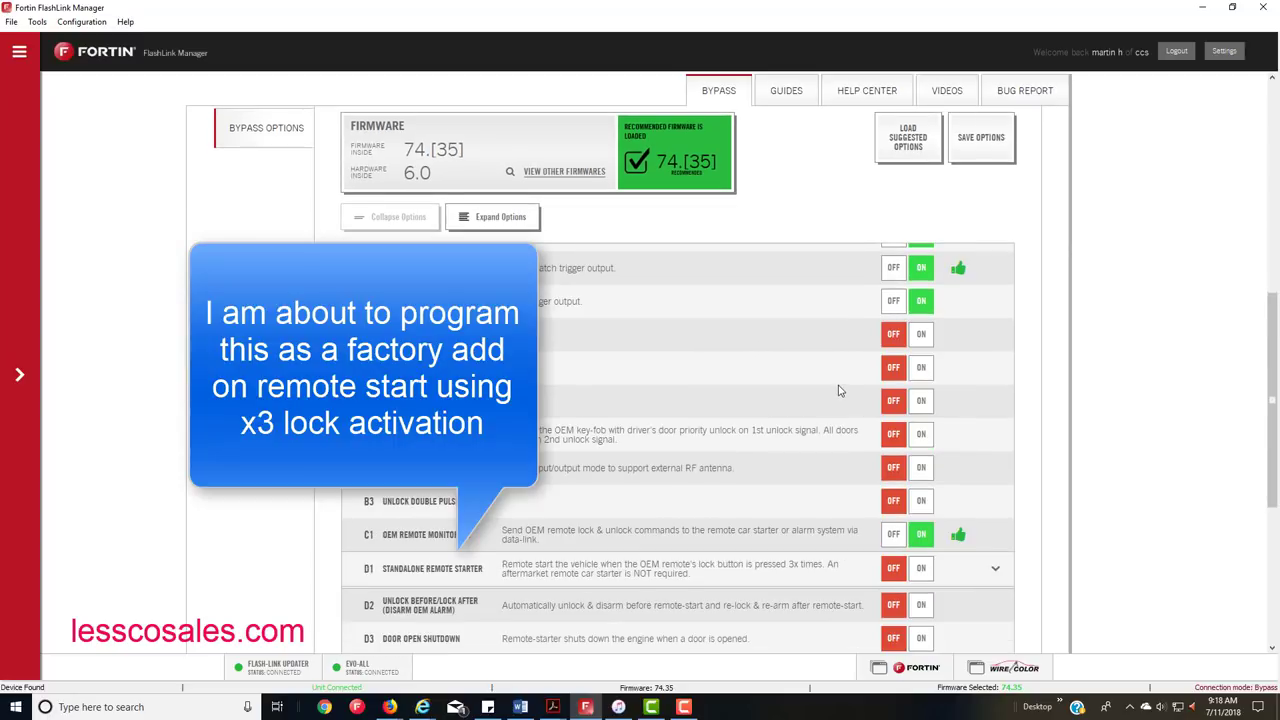
scroll(828, 433, "down", 2)
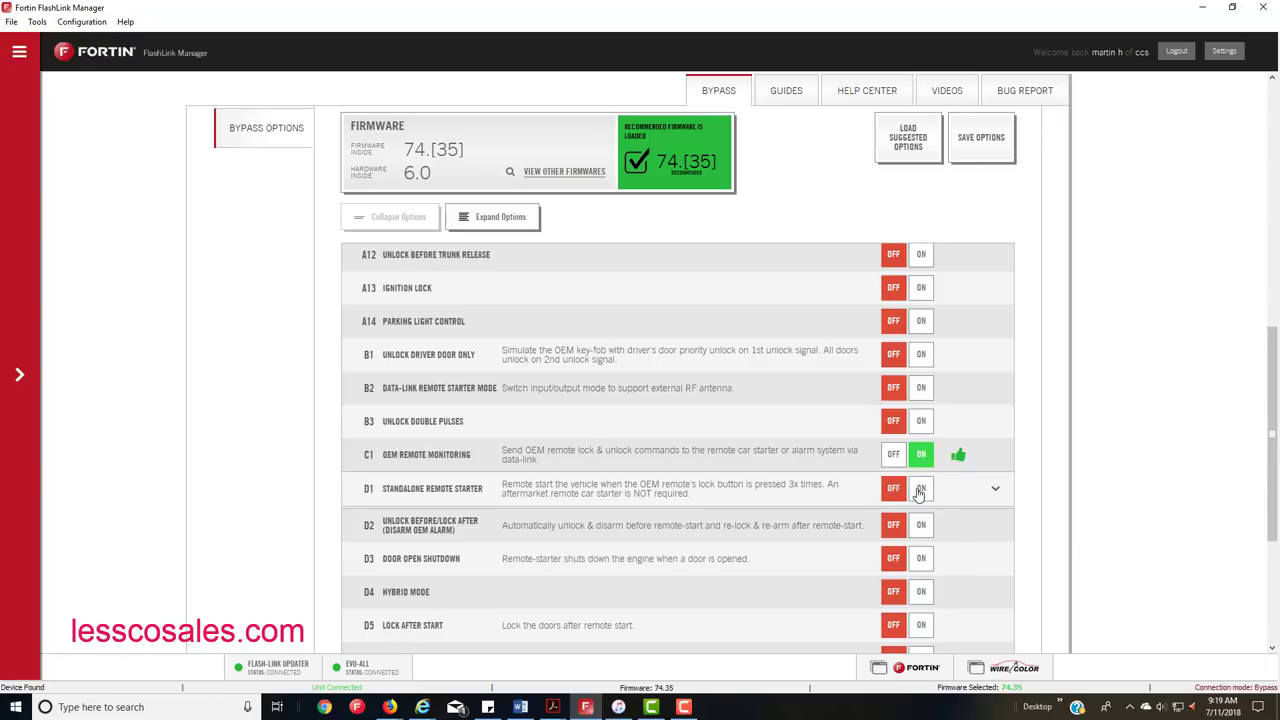
left_click(919, 491)
scroll(925, 480, "down", 2)
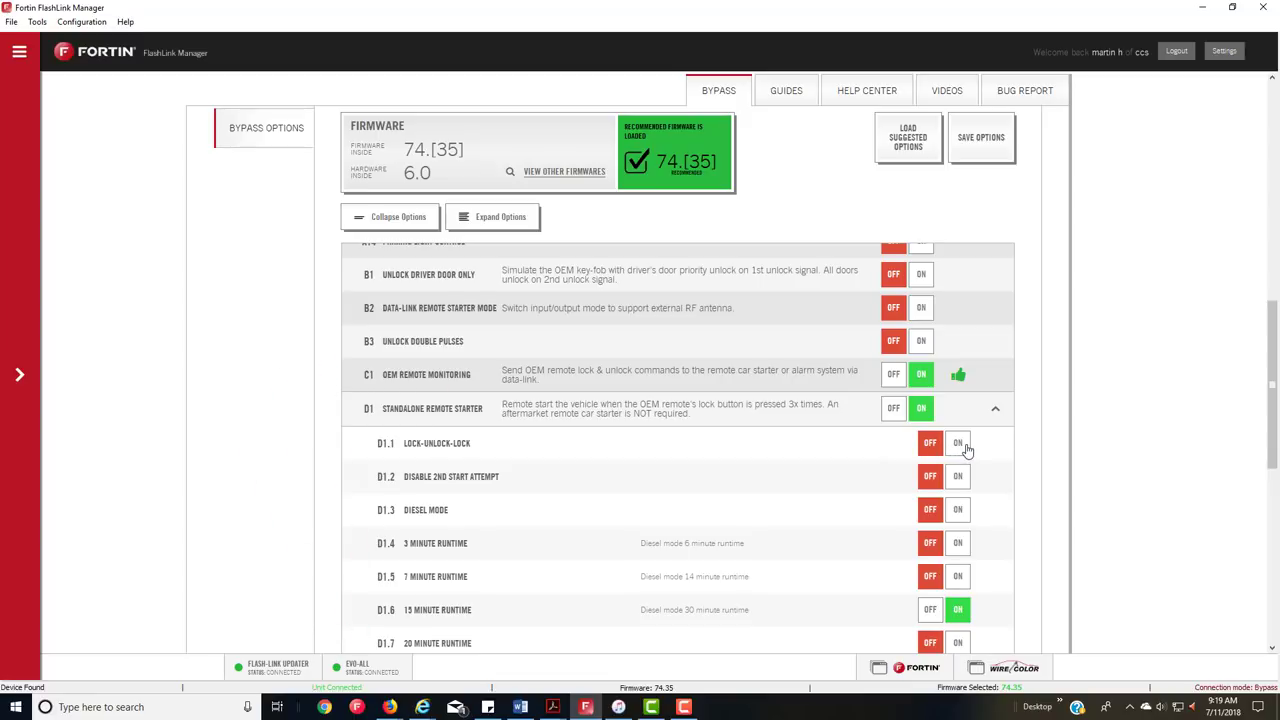
scroll(978, 558, "down", 3)
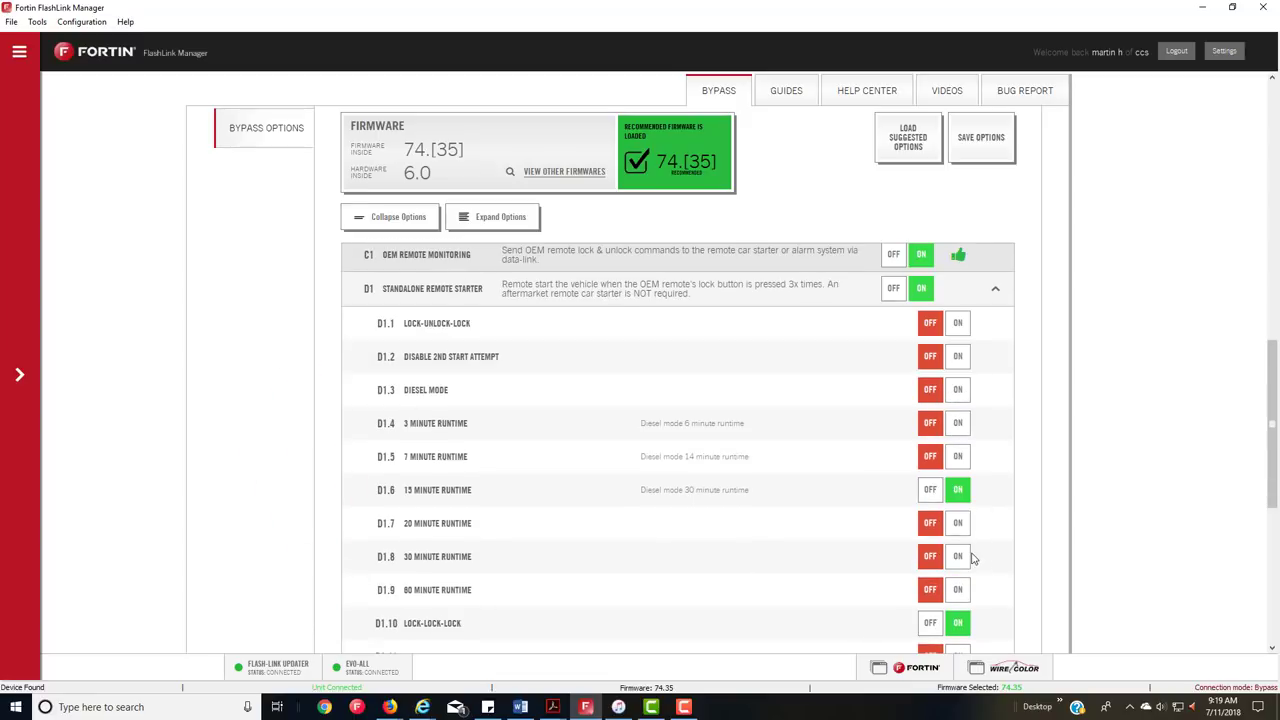
scroll(962, 605, "down", 1)
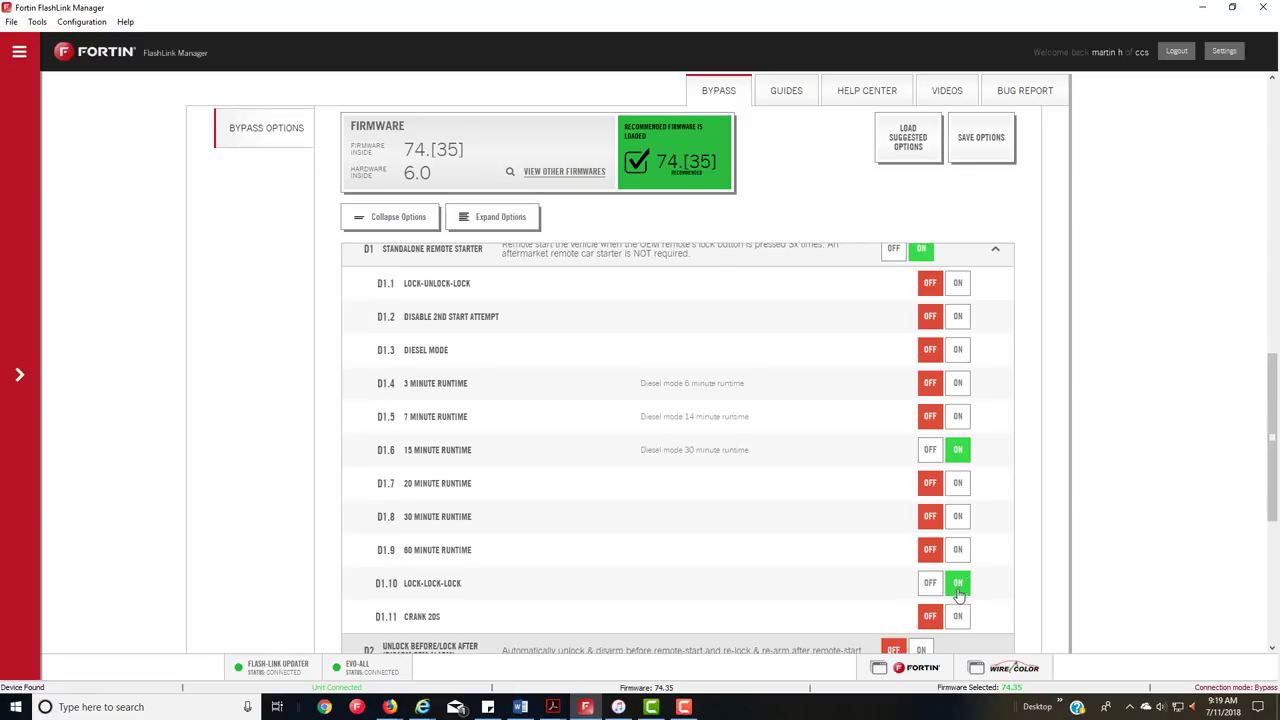
left_click(958, 350)
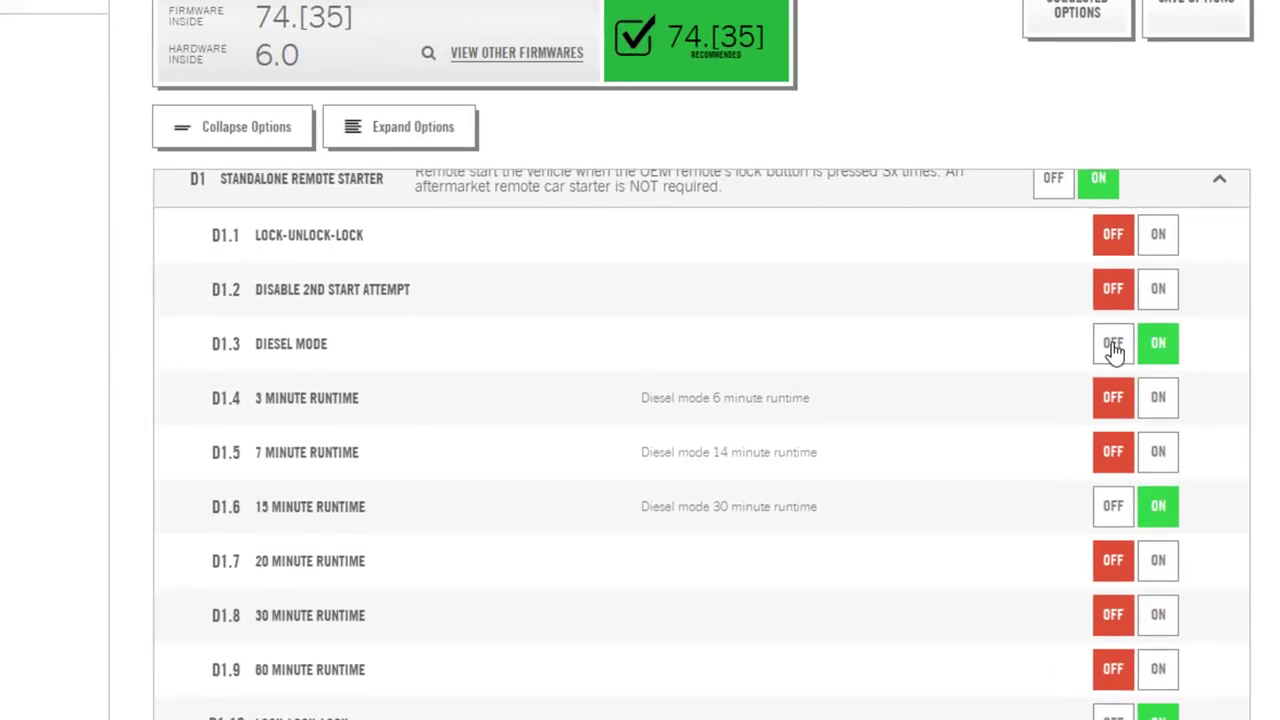
left_click(1113, 346)
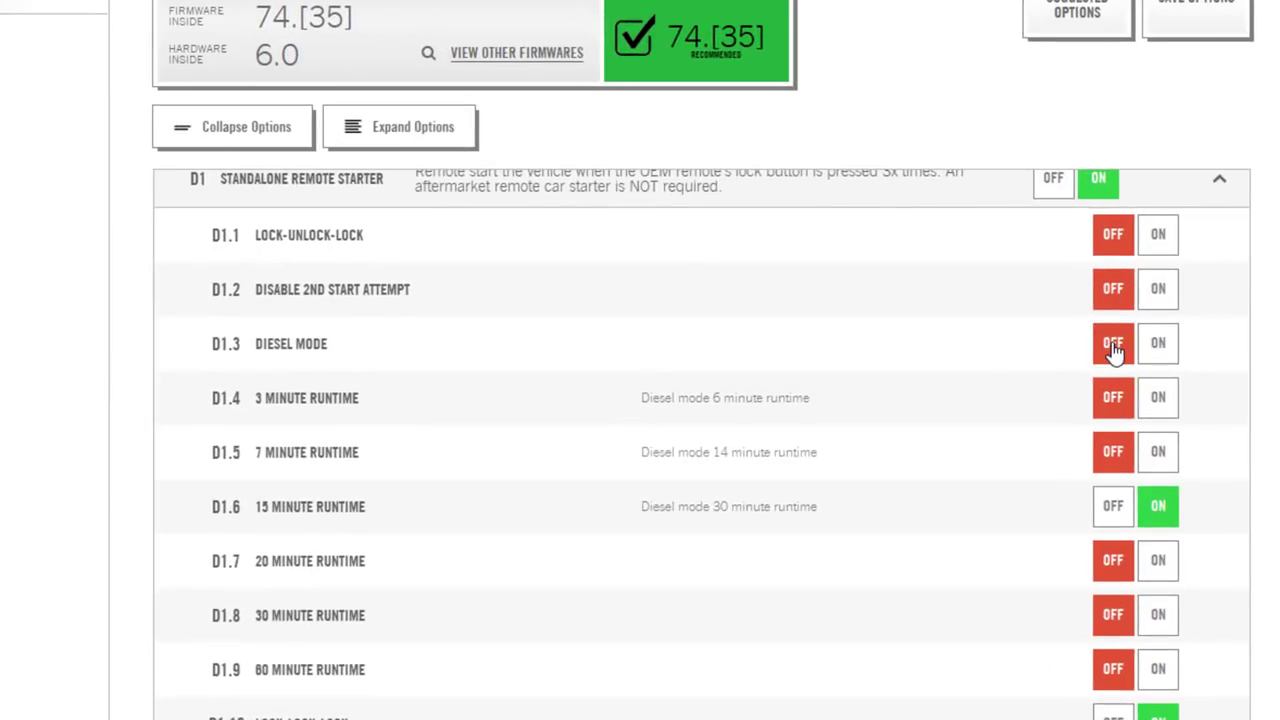
scroll(1060, 442, "down", 3)
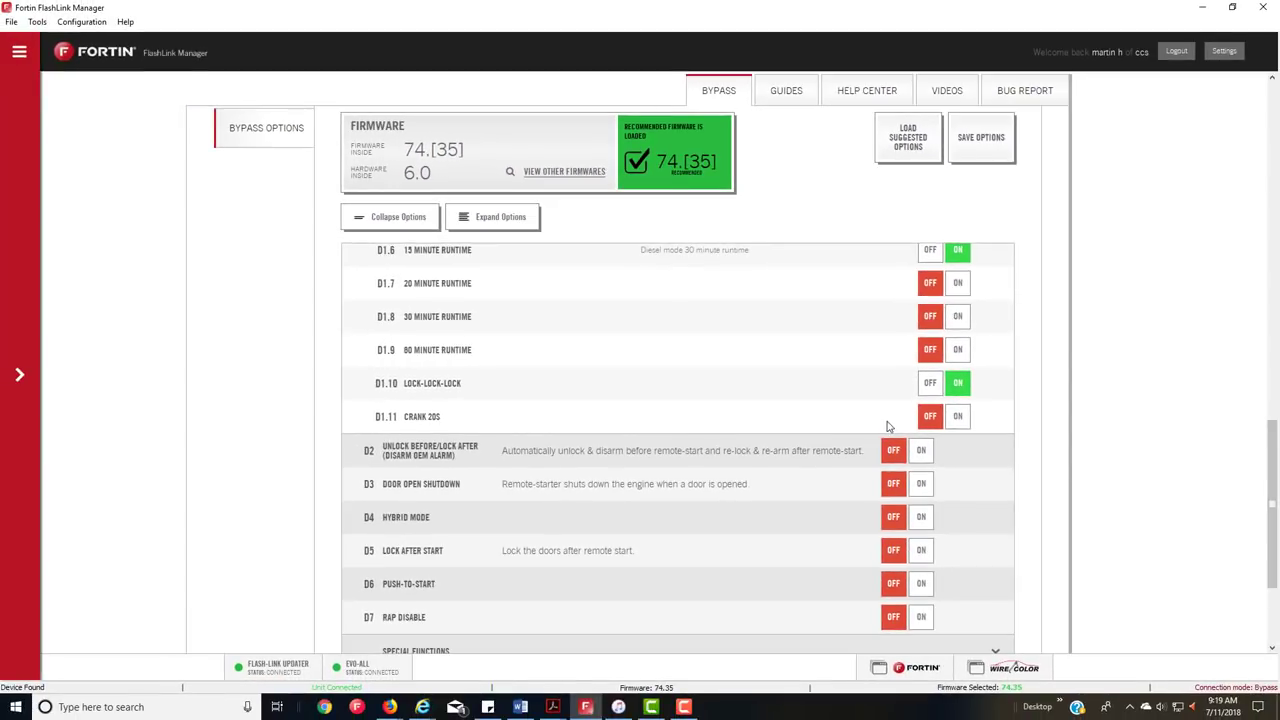
Step: Switch D2 Unlock Before/Lock After (Disarm OEM Alarm) to ON, leaving D3–D7 off
left_click(921, 451)
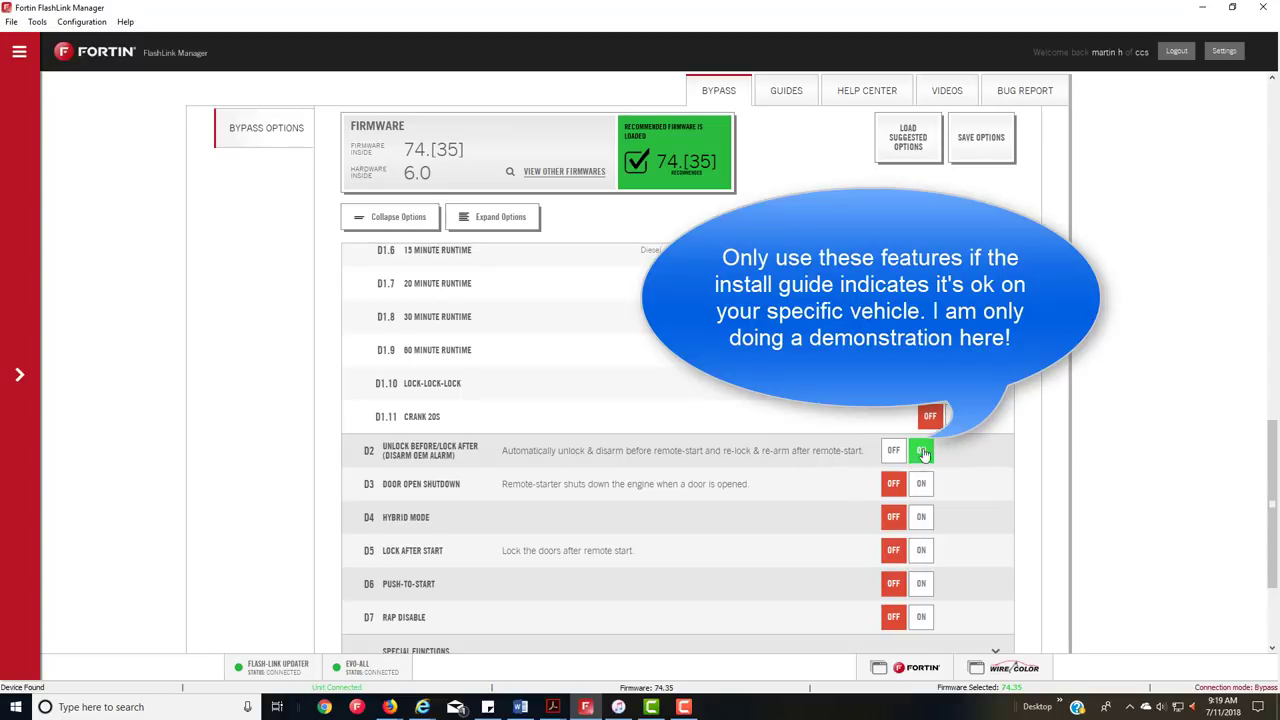
scroll(951, 458, "down", 2)
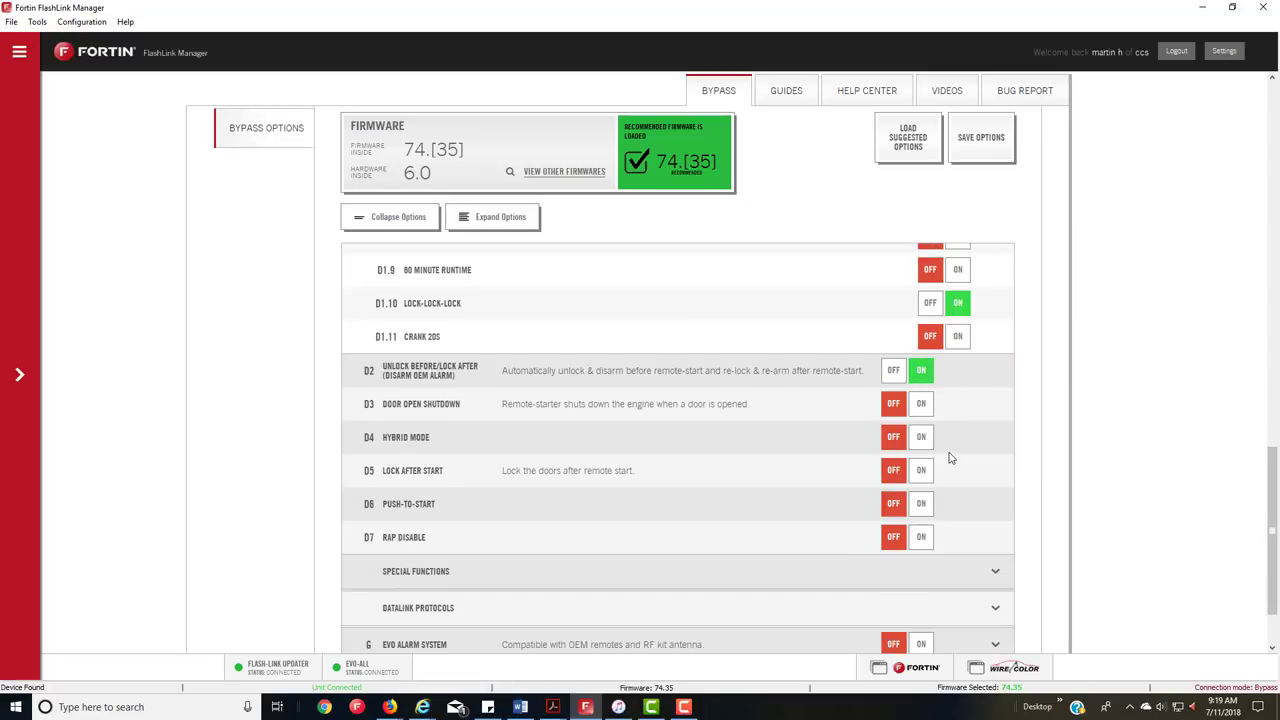
scroll(951, 458, "down", 2)
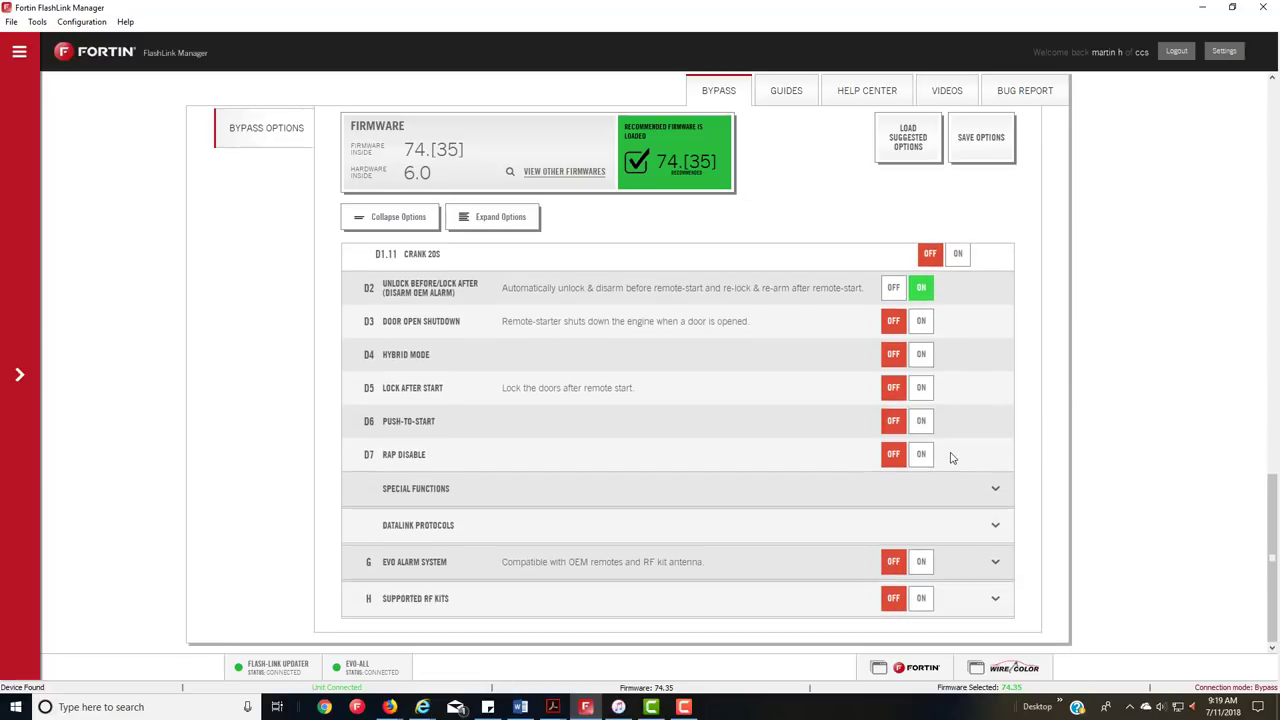
Step: Turn on H Supported RF Kits with only H3 Crimestopper enabled and other kits off
left_click(918, 598)
scroll(914, 600, "down", 4)
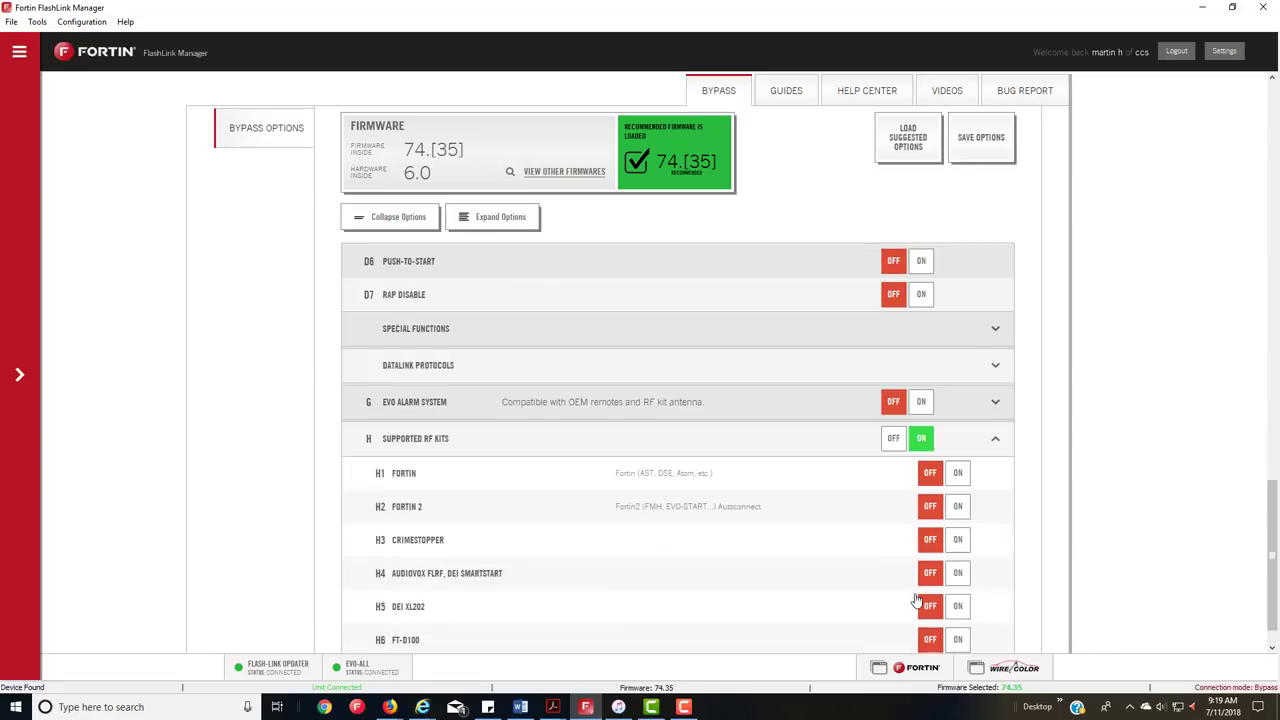
left_click(957, 507)
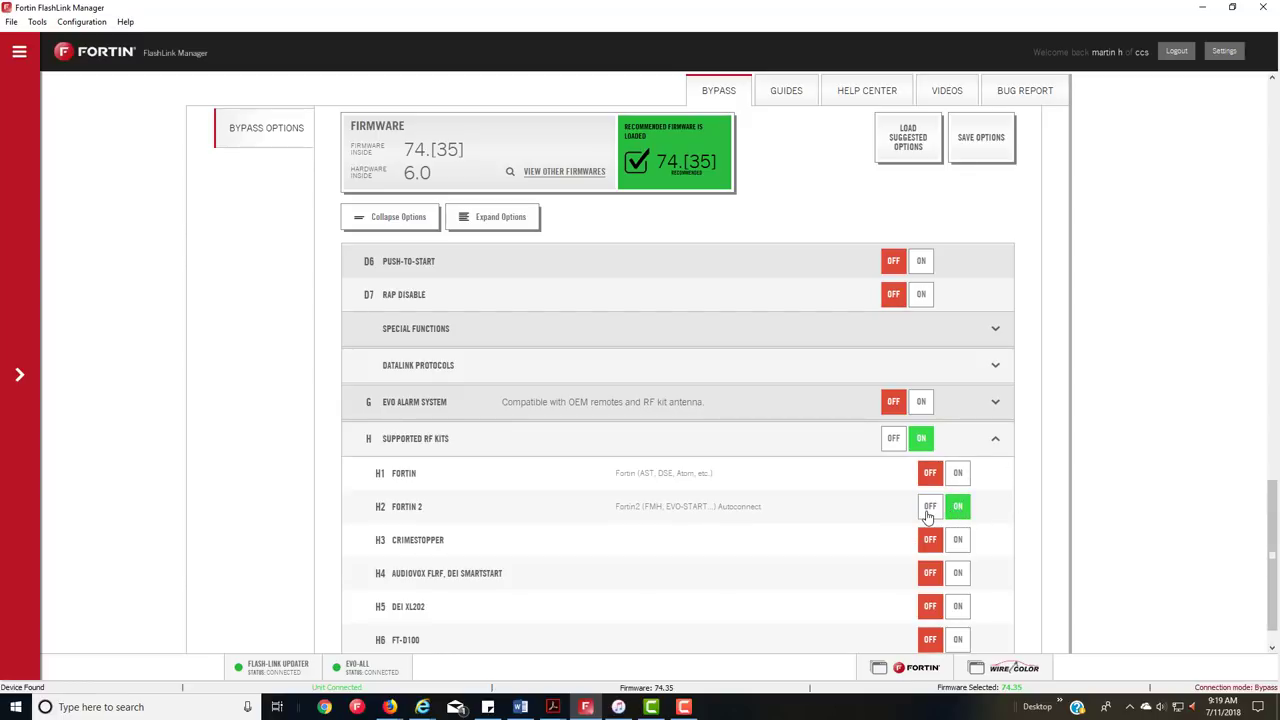
left_click(928, 512)
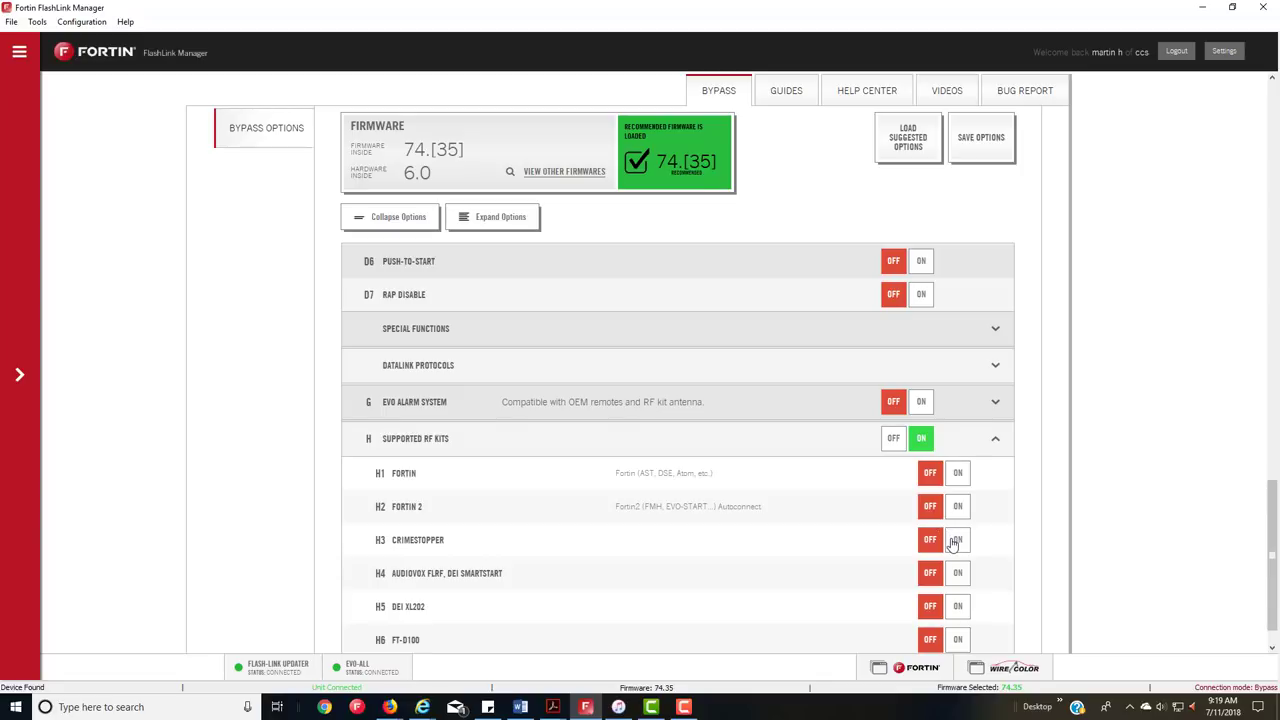
left_click(955, 542)
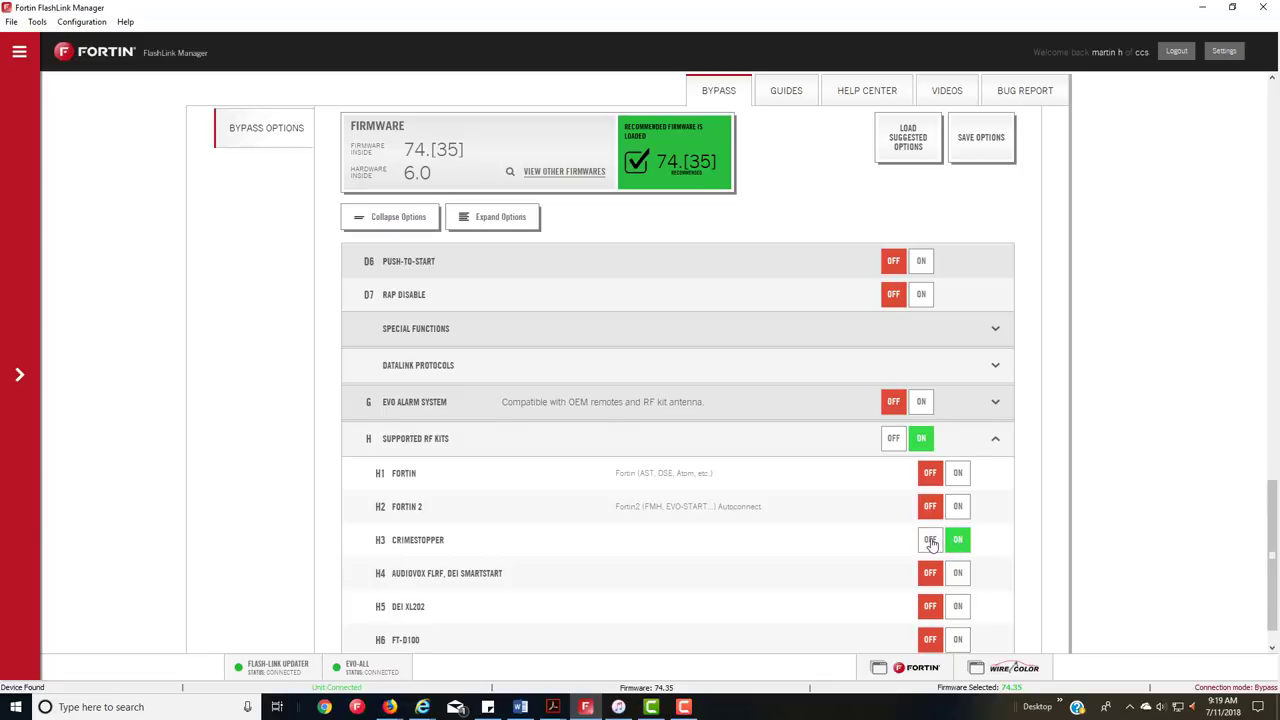
left_click(931, 543)
scroll(931, 543, "down", 1)
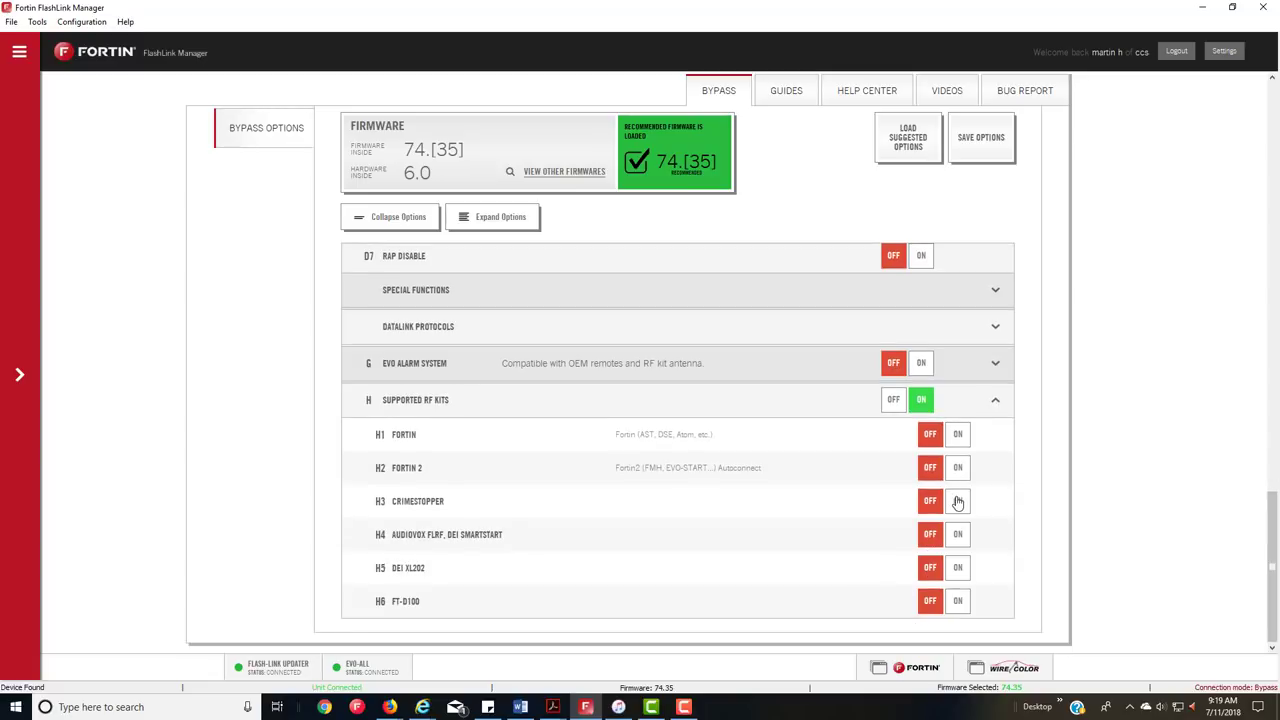
left_click(957, 501)
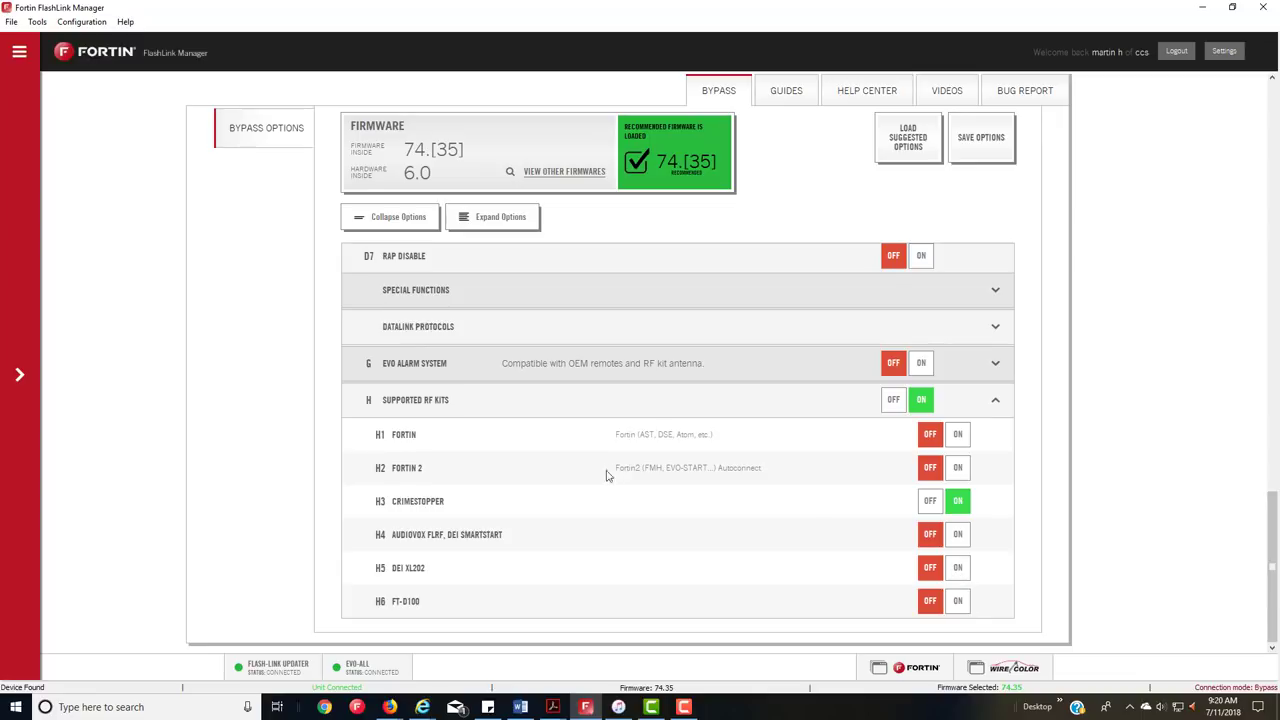
scroll(1128, 472, "up", 15)
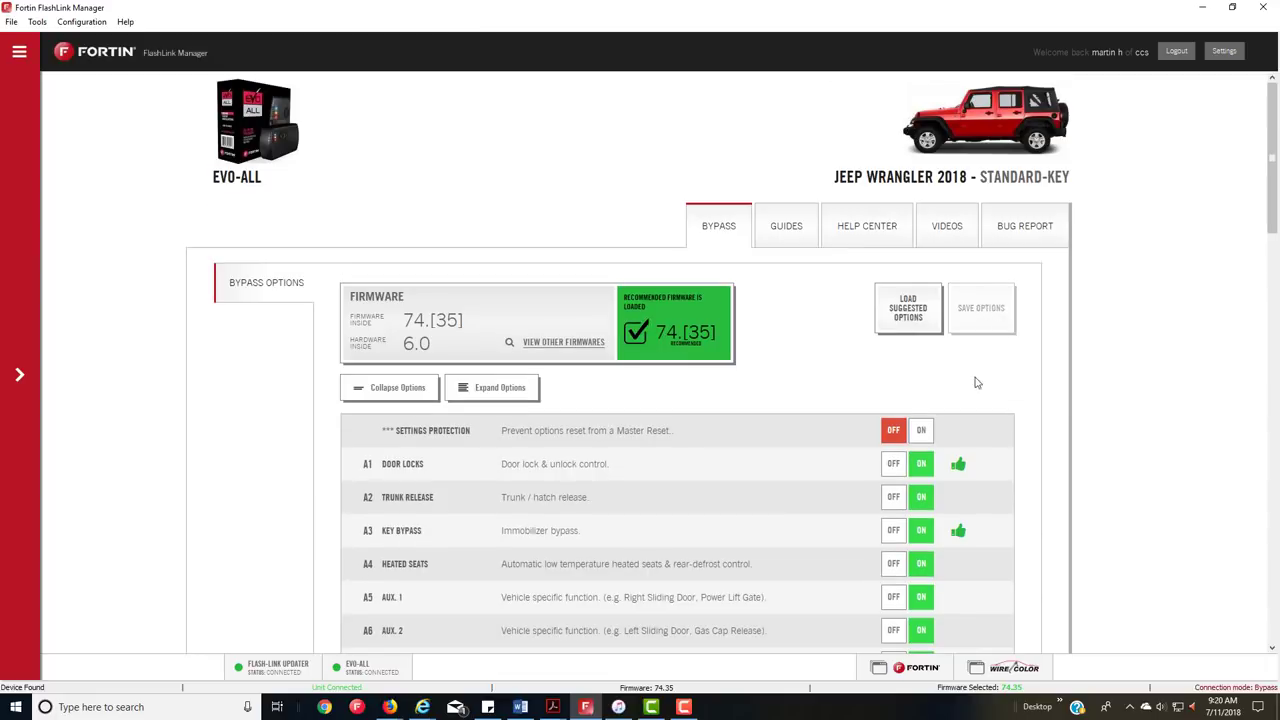
Step: Switch Settings Protection ON and save the options to the EVO-ALL module
left_click(921, 431)
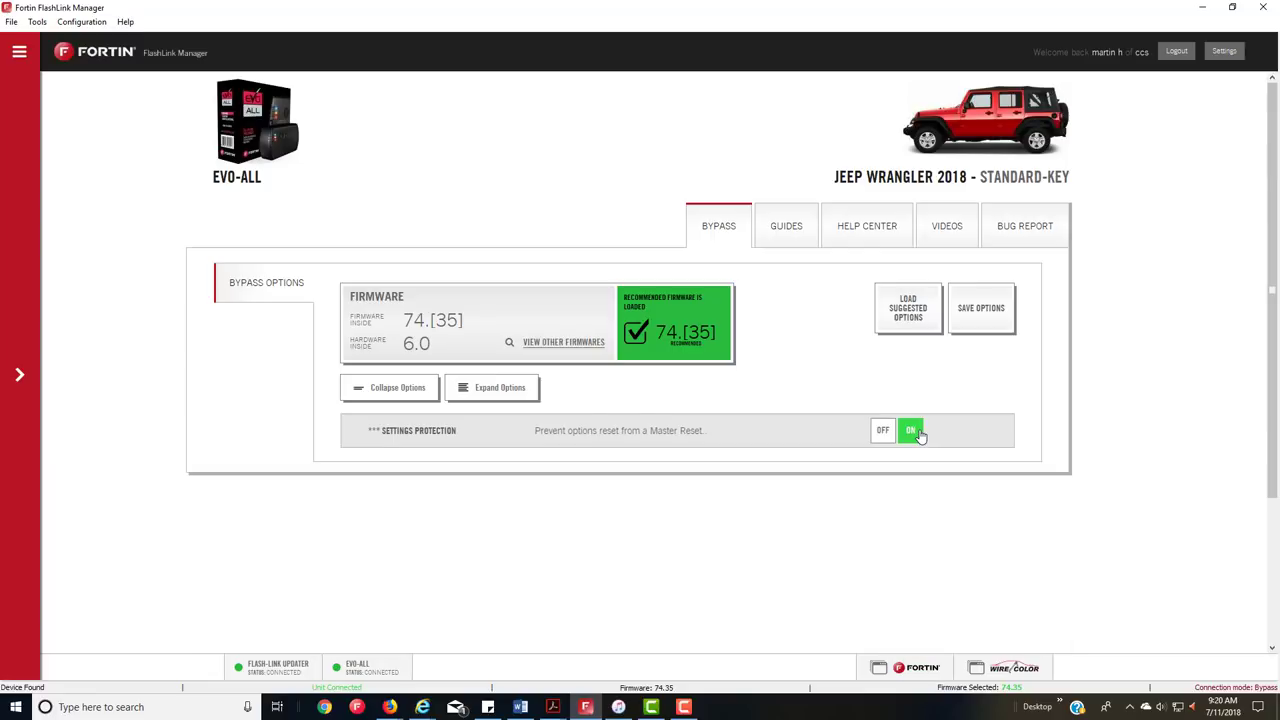
left_click(986, 316)
Step: Switch Settings Protection back to OFF to restore the full options list
left_click(883, 432)
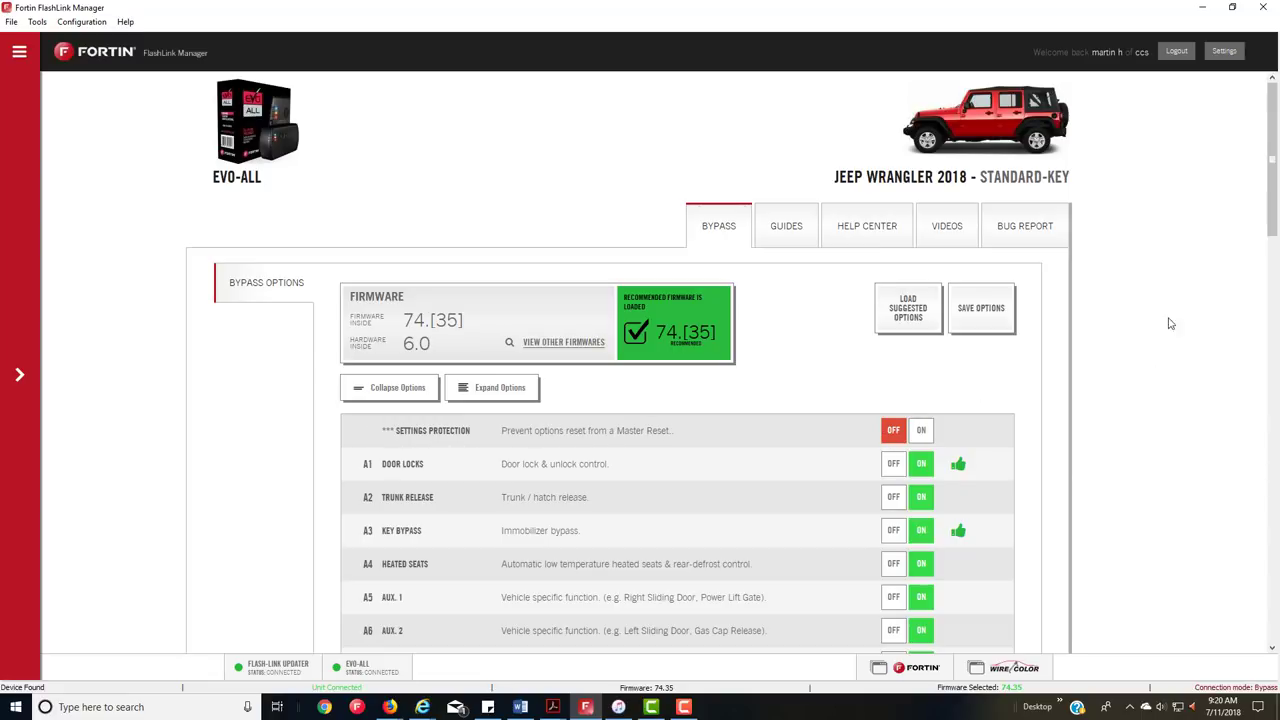
left_click_drag(1271, 200, 1213, 520)
scroll(1070, 460, "down", 2)
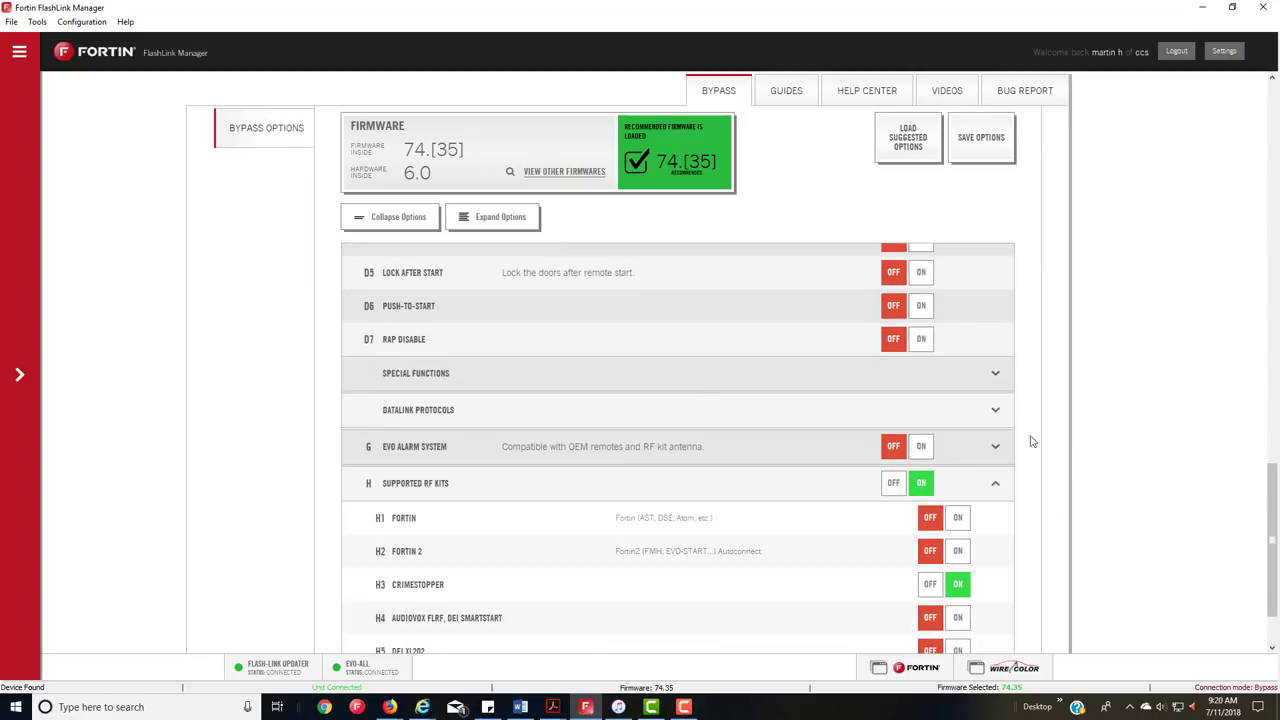
Step: Expand and collapse Datalink Protocols and Special Functions, then return to the top of the options
left_click(985, 408)
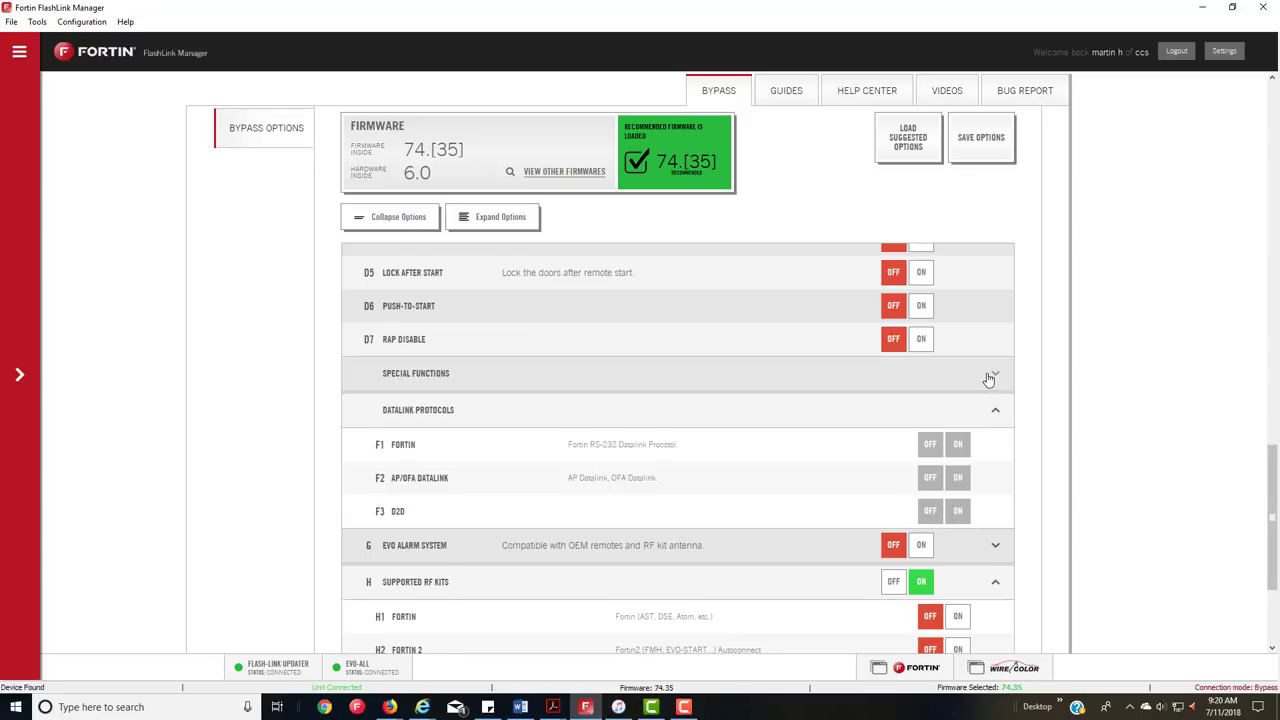
left_click(990, 377)
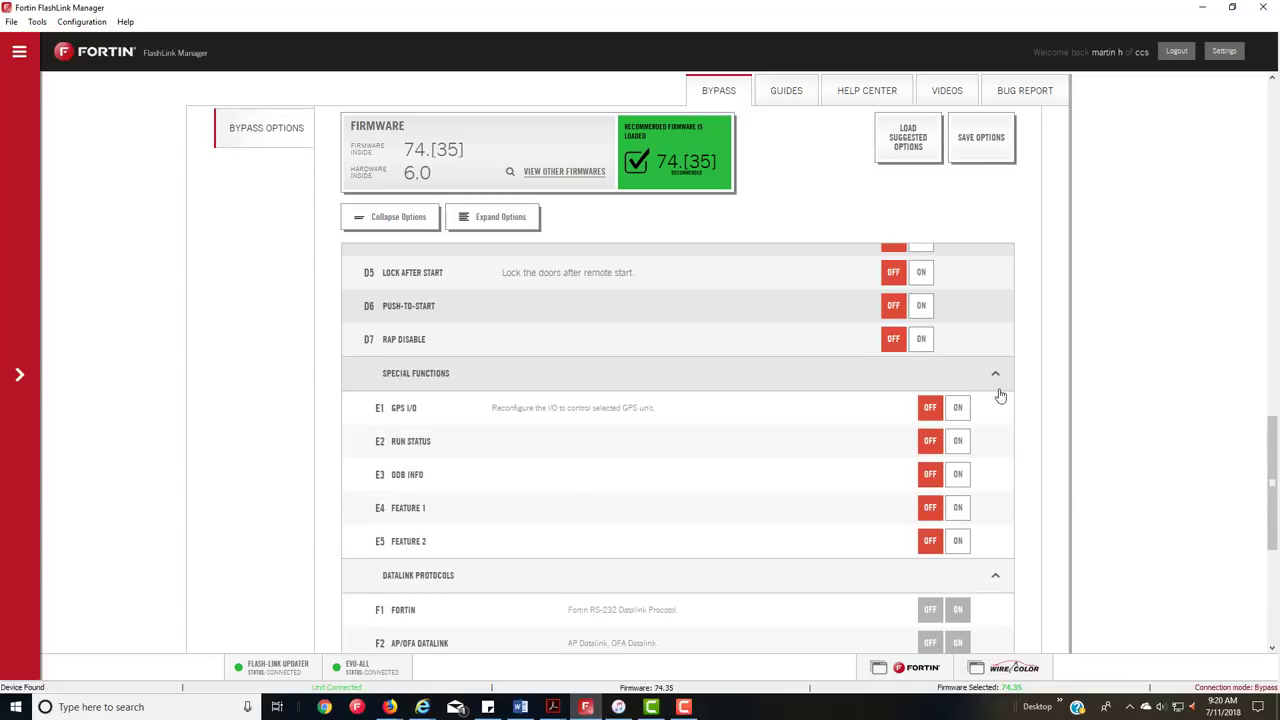
left_click(992, 379)
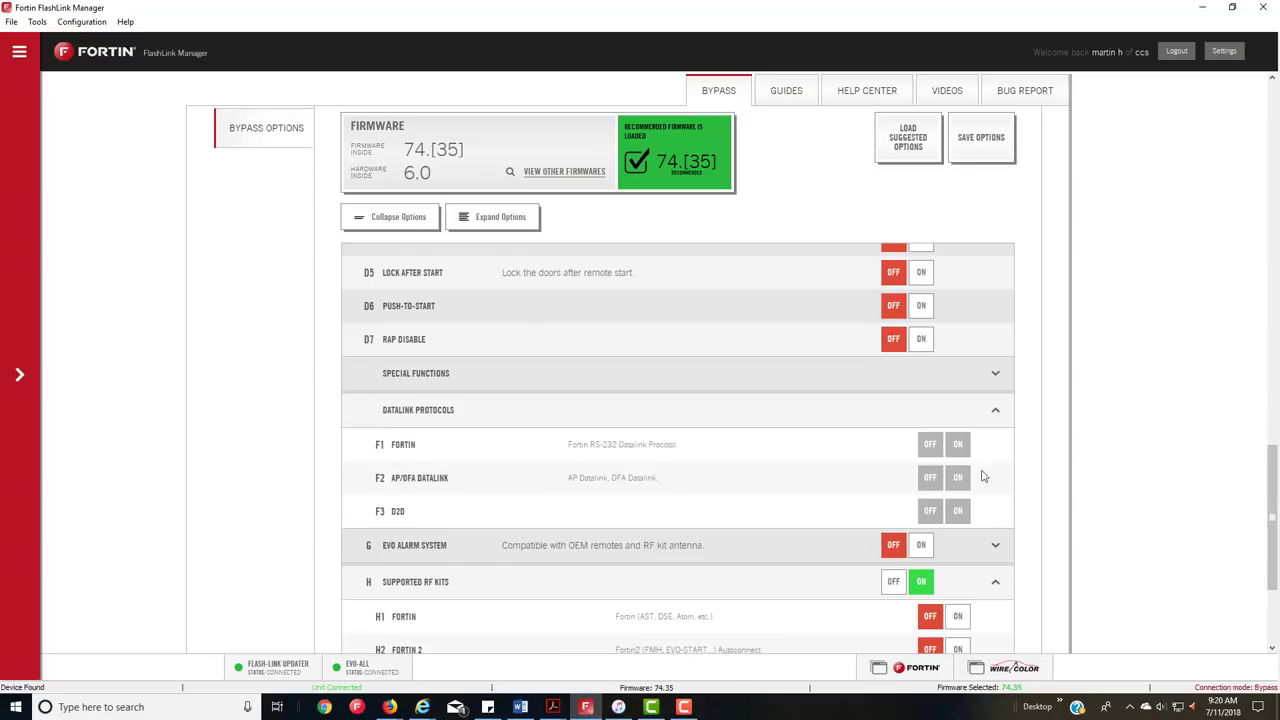
left_click(998, 412)
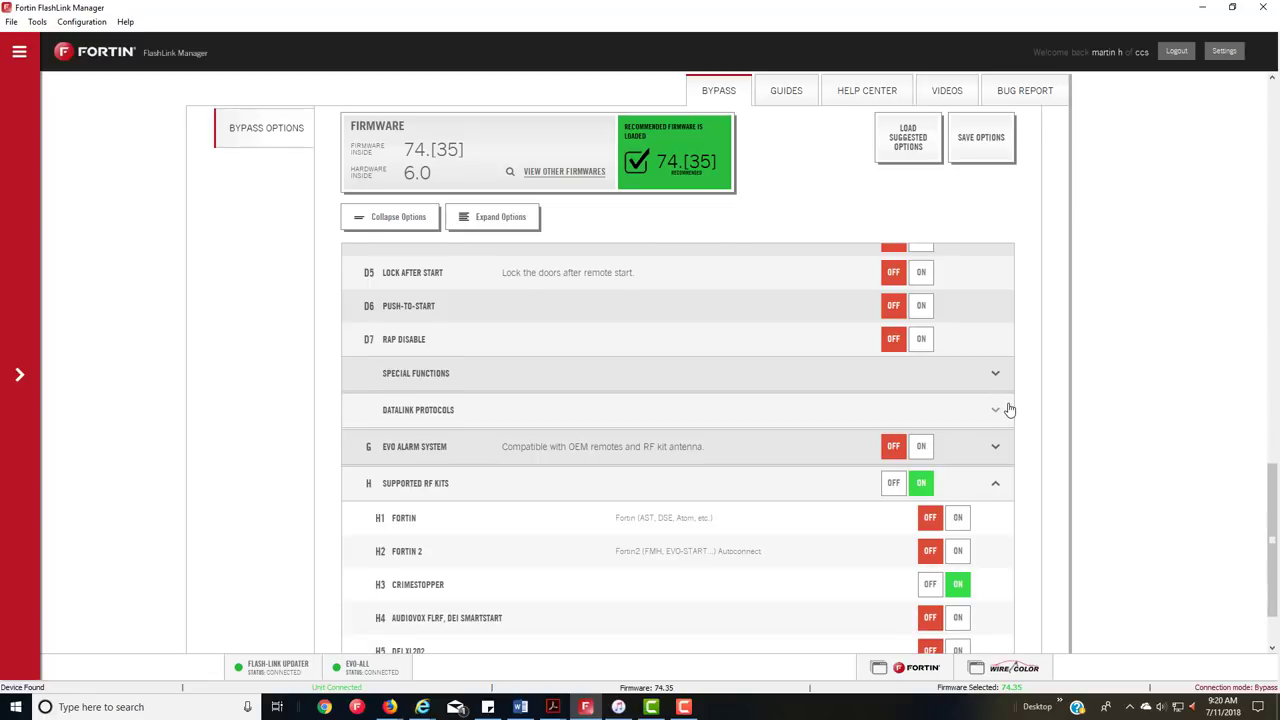
scroll(1057, 403, "up", 3)
scroll(1032, 405, "up", 8)
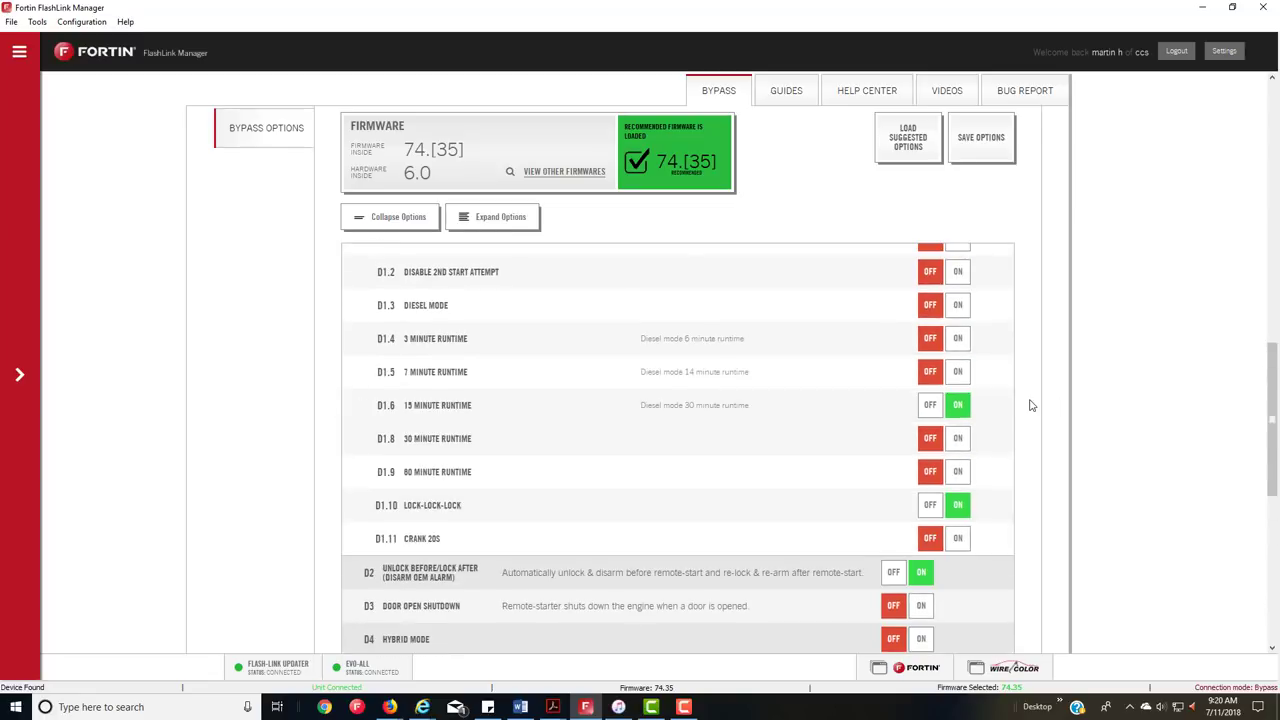
scroll(1032, 405, "up", 5)
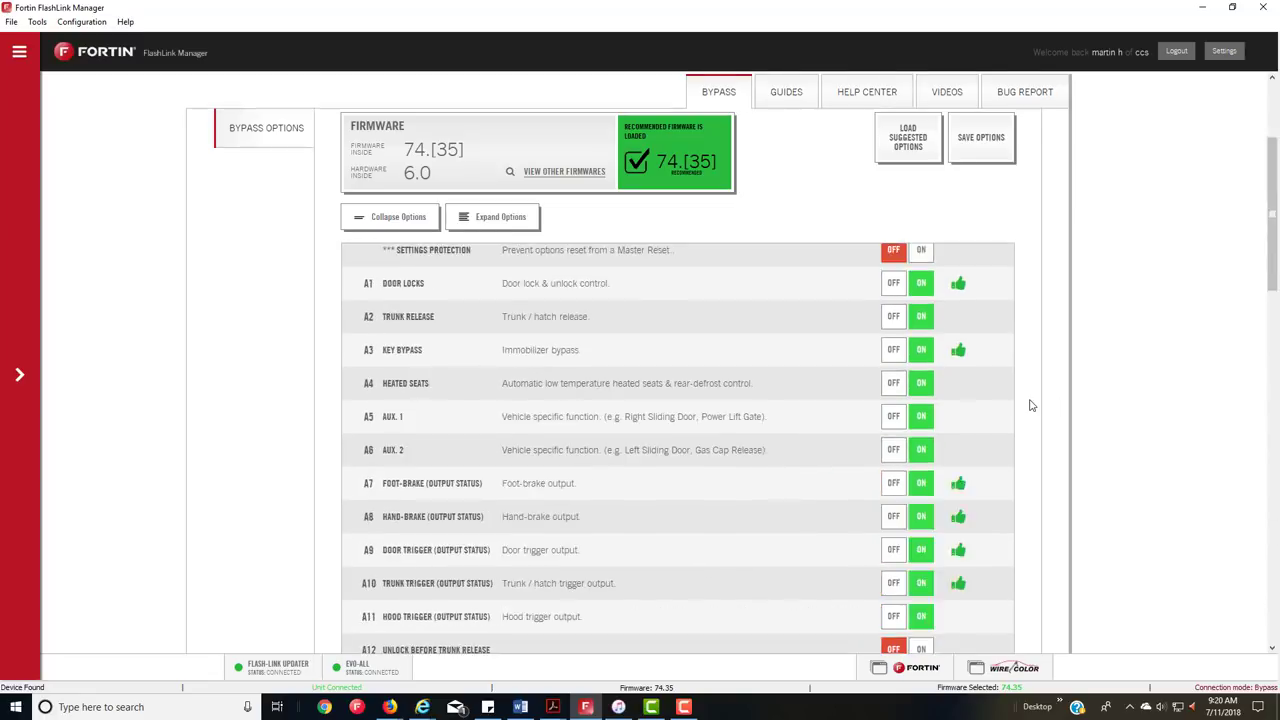